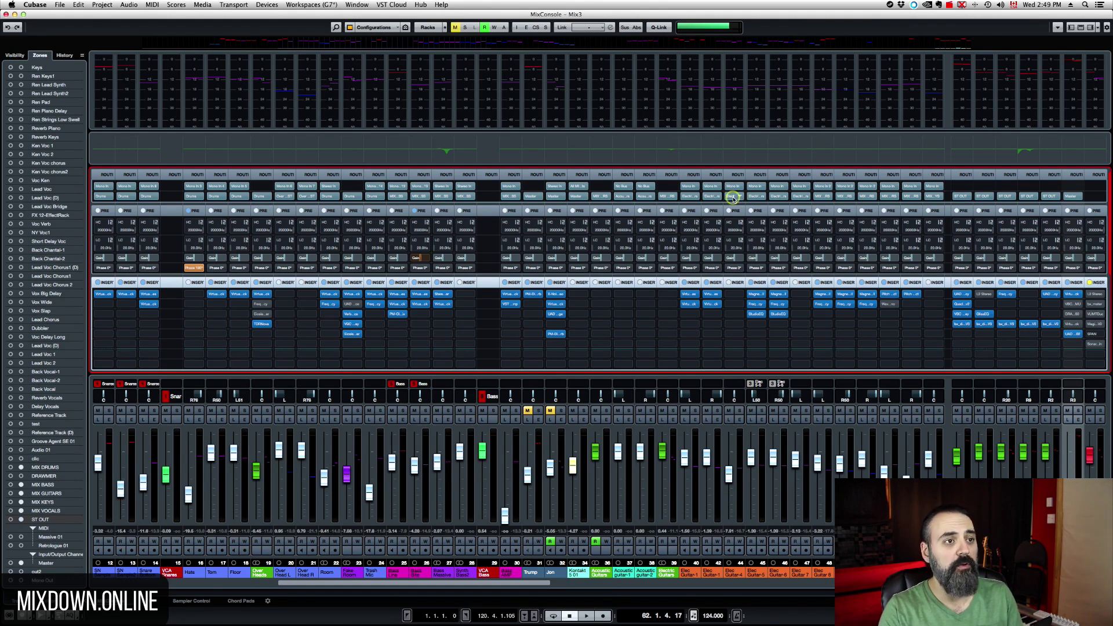
# Start playback of the Mix3 project from the full MixConsole window
pyautogui.press('space')
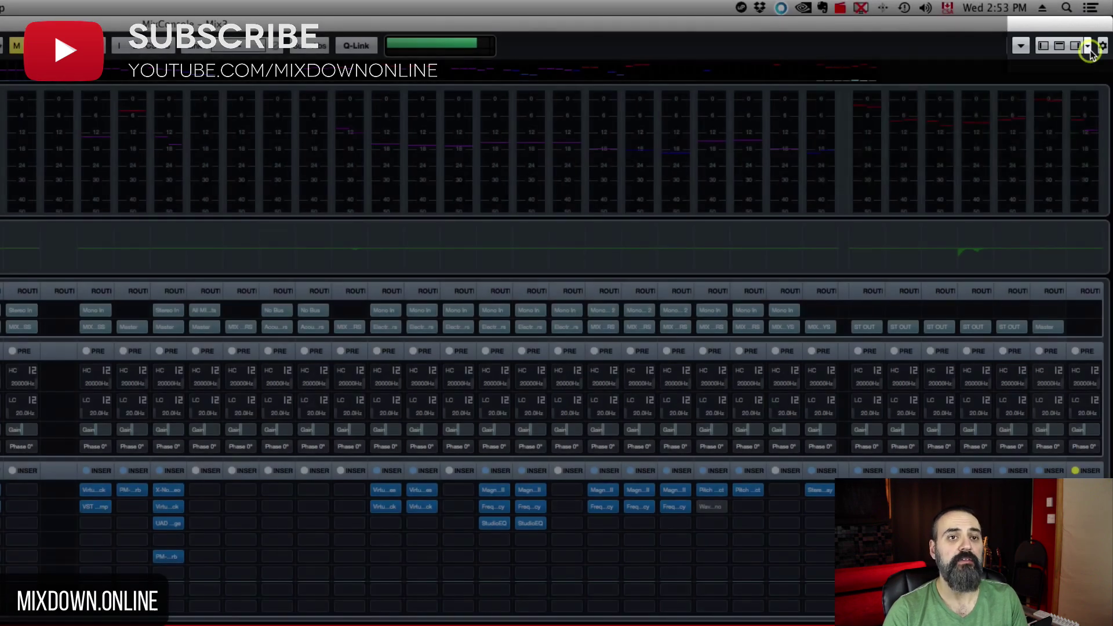
pyautogui.click(1090, 49)
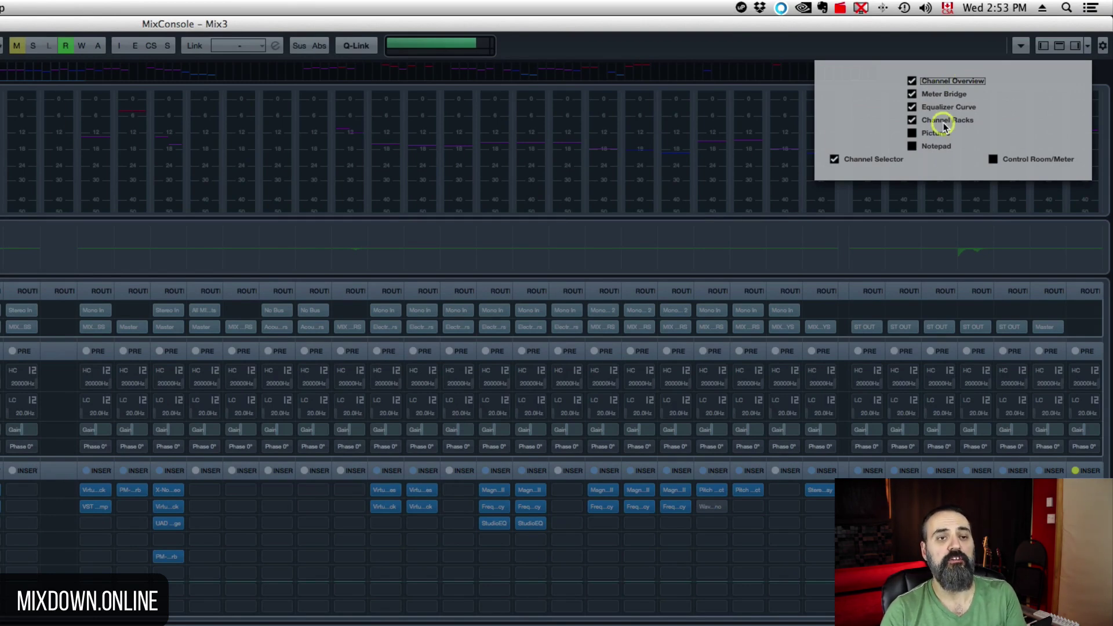
pyautogui.click(912, 94)
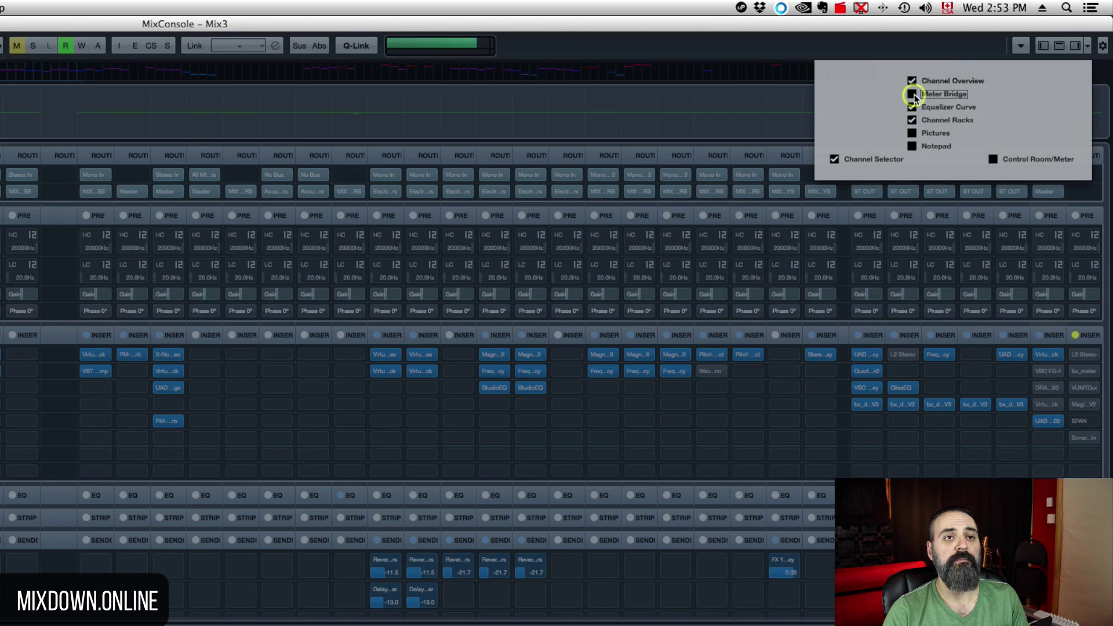
pyautogui.click(912, 94)
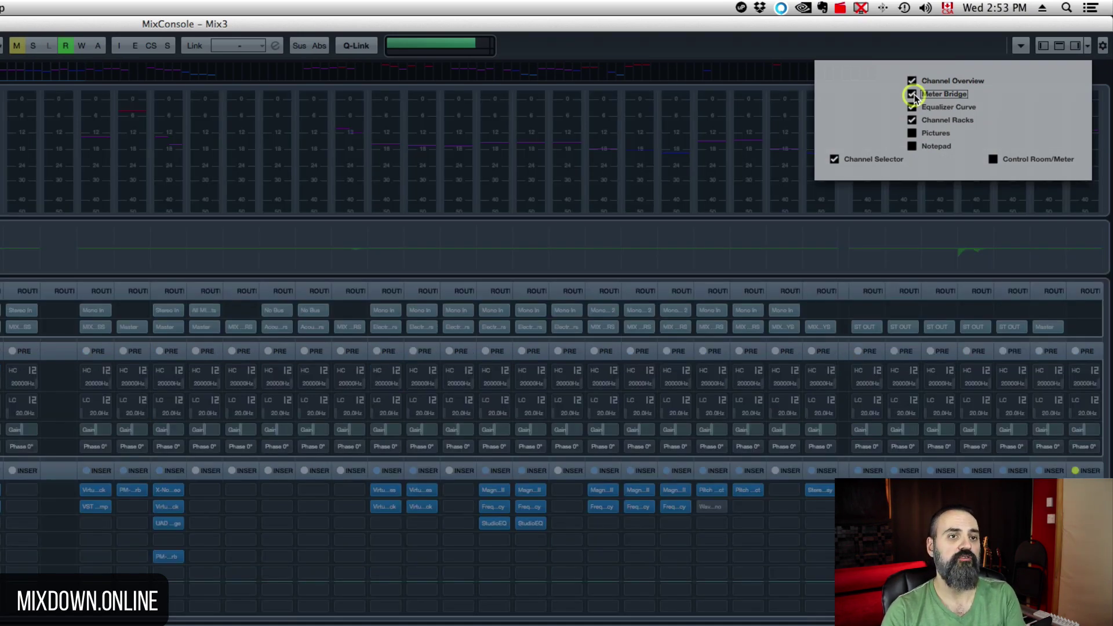
pyautogui.click(912, 94)
pyautogui.click(912, 94)
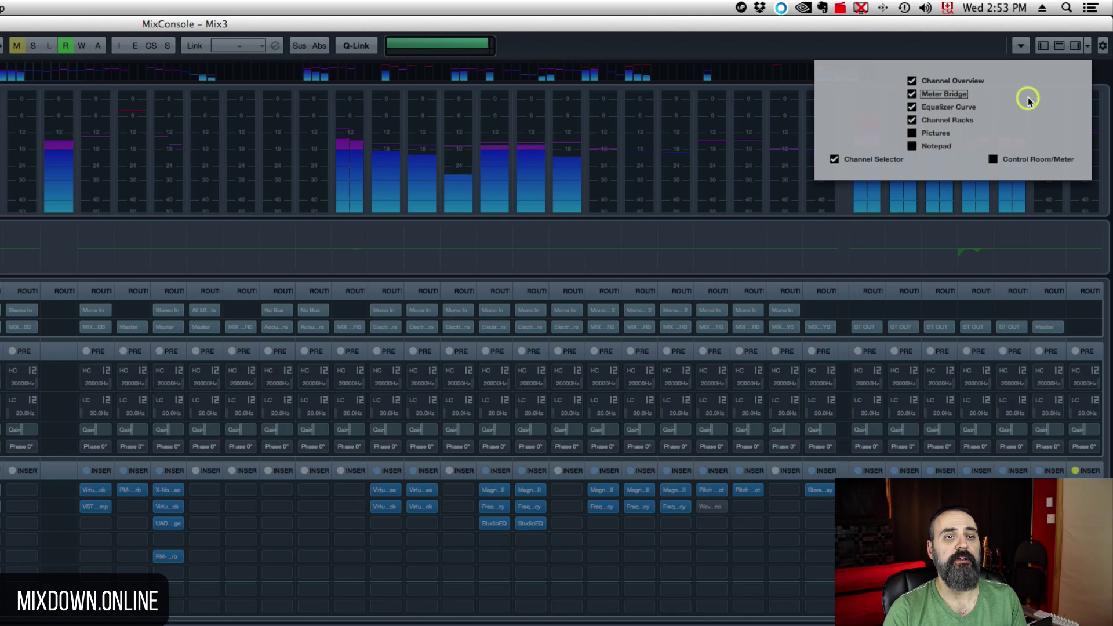
pyautogui.click(1015, 45)
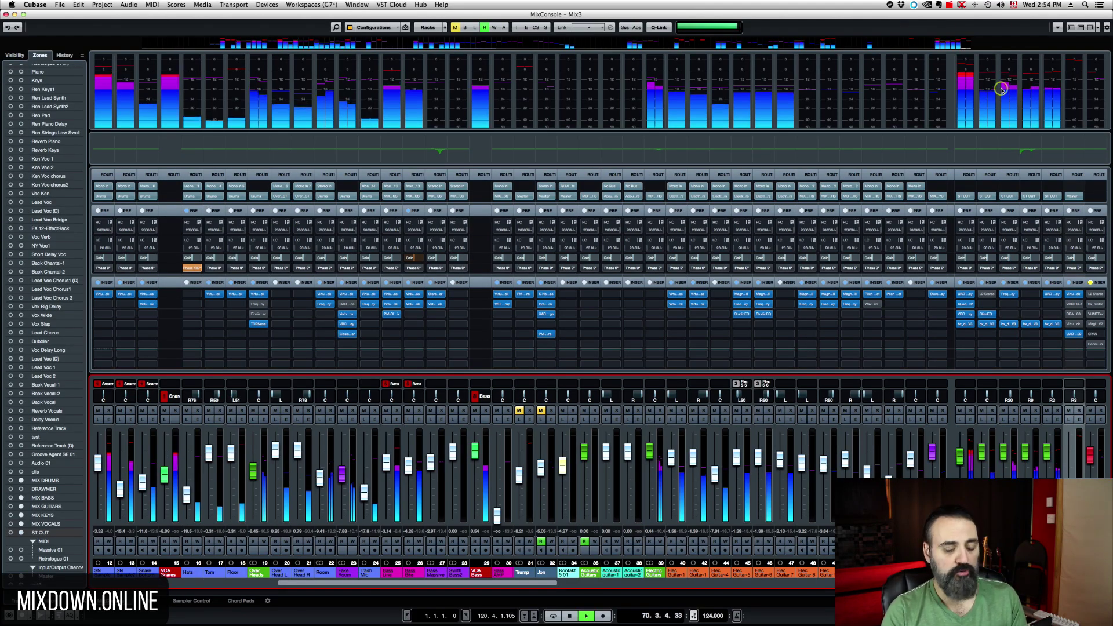
# Stop playback and toggle the MixConsole with F3 until the project window with docked mixer shows
pyautogui.press('space')
pyautogui.press('F3')
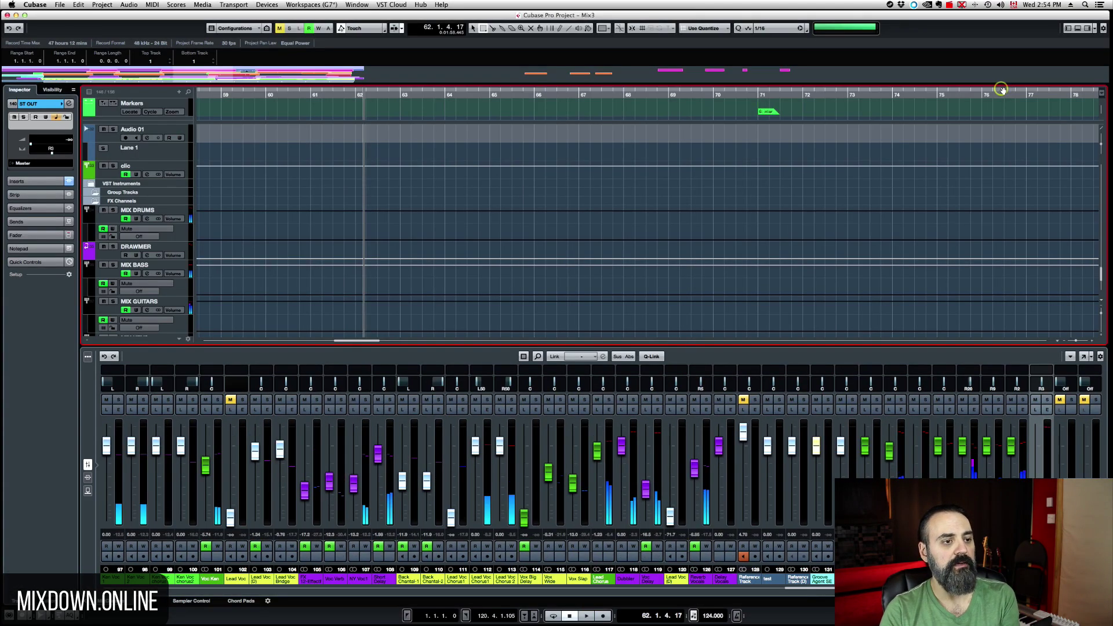
pyautogui.press('F4')
pyautogui.press('F4')
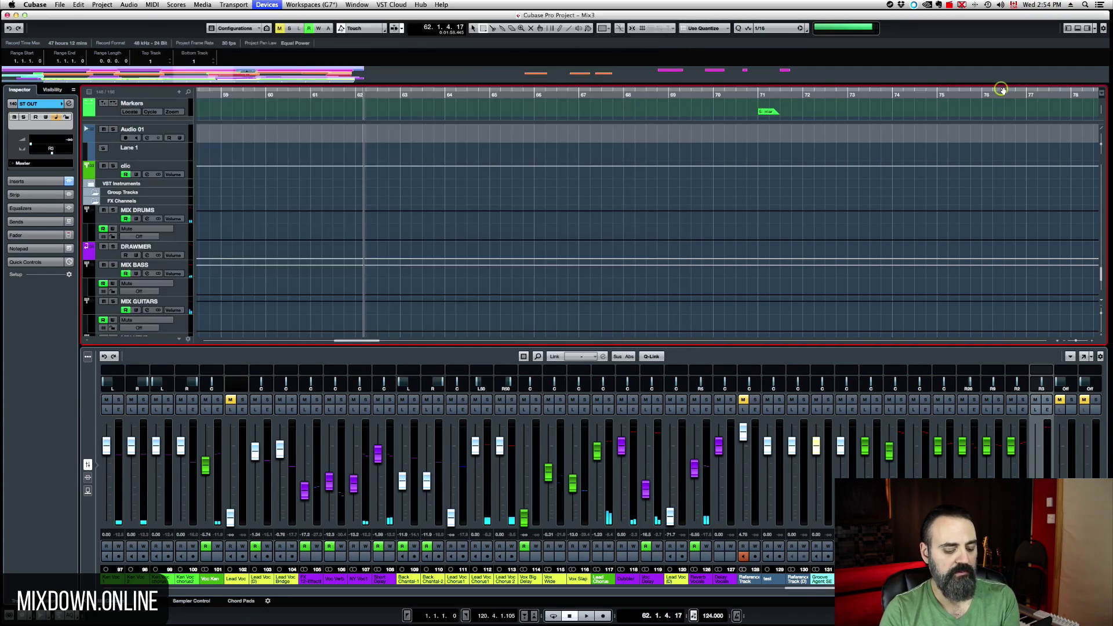
pyautogui.press('F3')
pyautogui.press('F3')
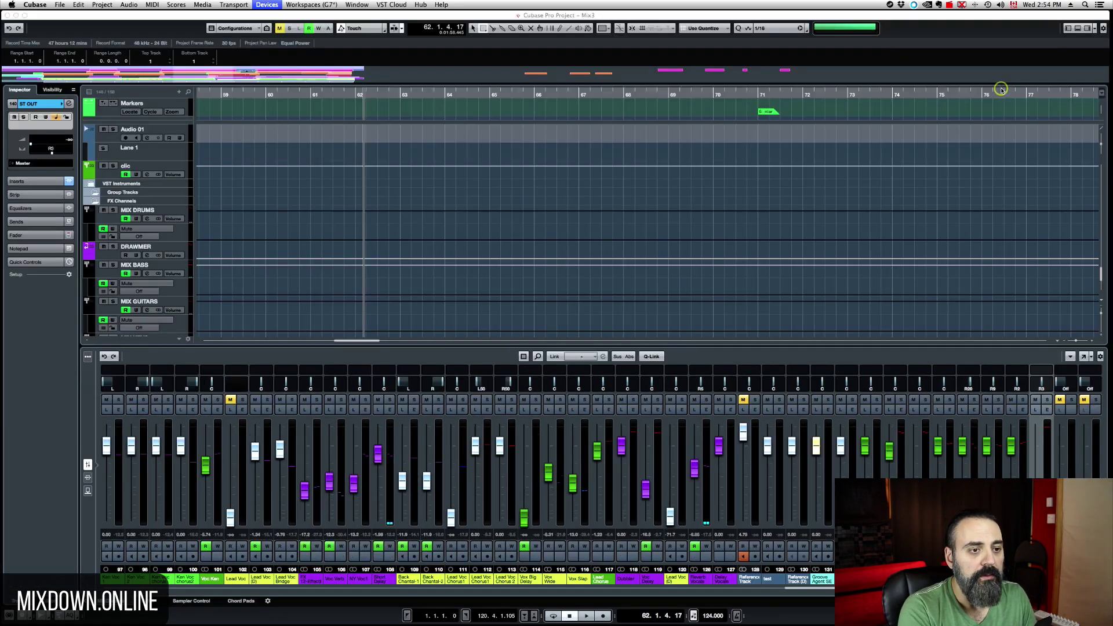
pyautogui.press('F3')
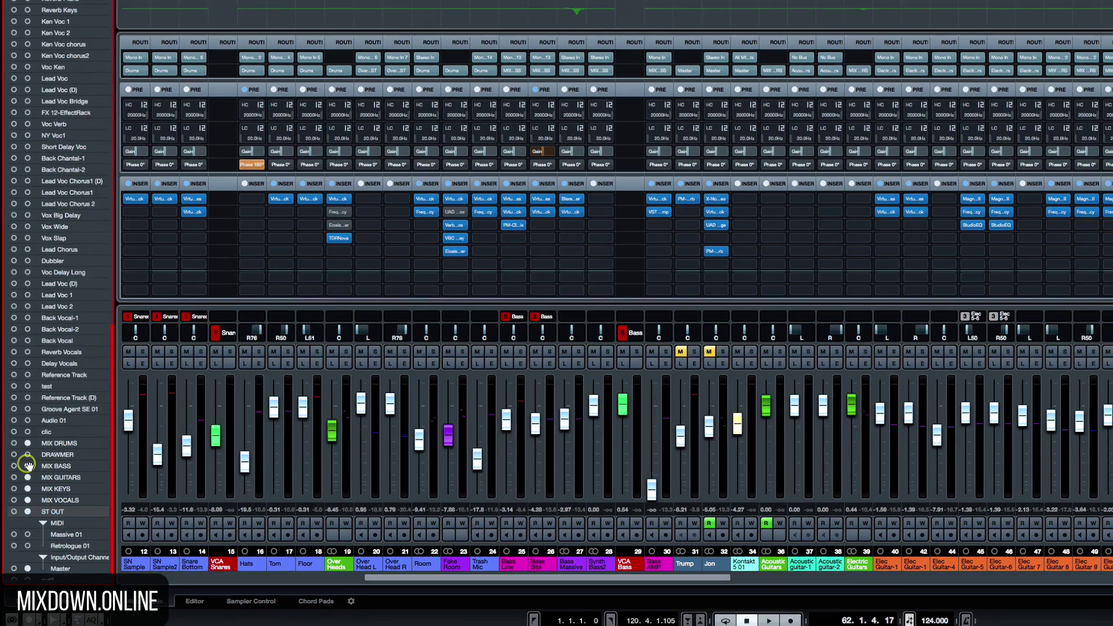
pyautogui.press('F3')
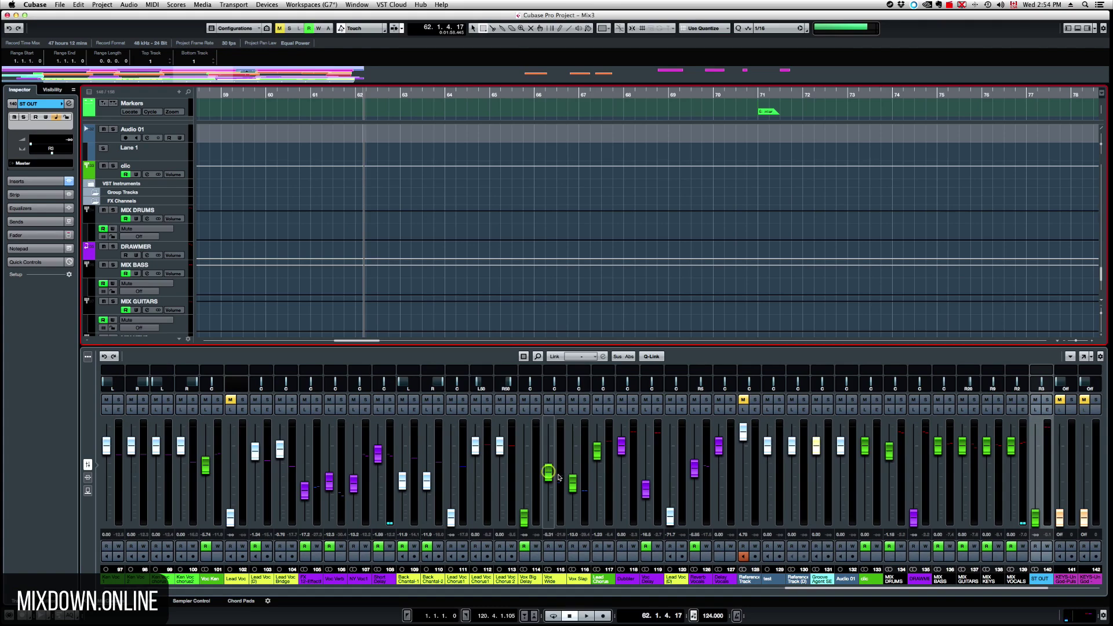
pyautogui.click(840, 591)
pyautogui.moveTo(839, 591); pyautogui.dragTo(1015, 581)
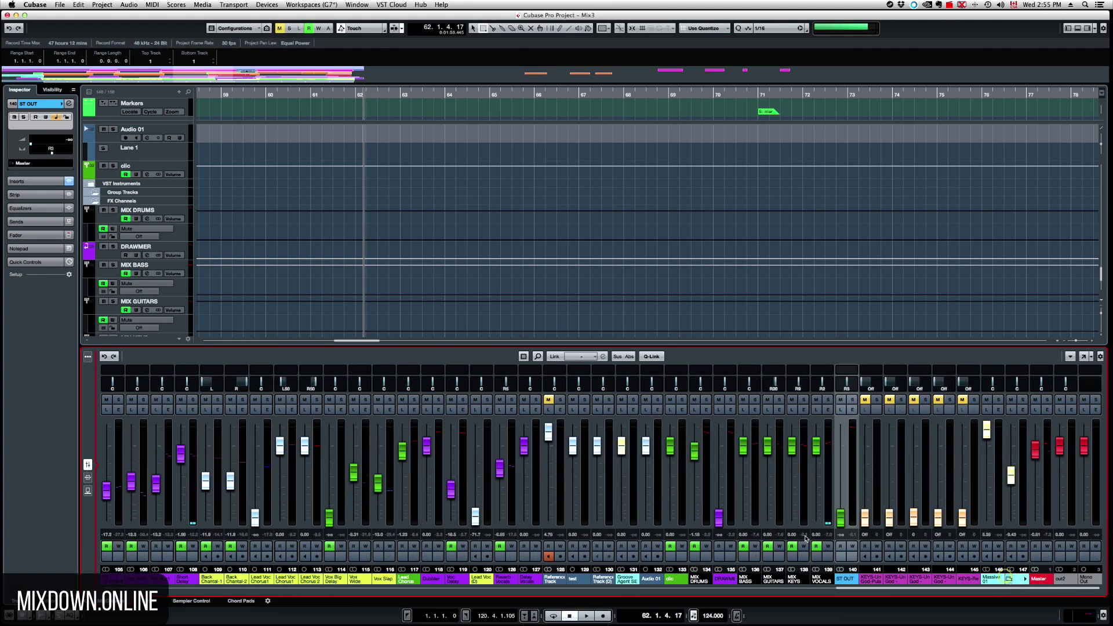
pyautogui.click(186, 438)
pyautogui.click(204, 477)
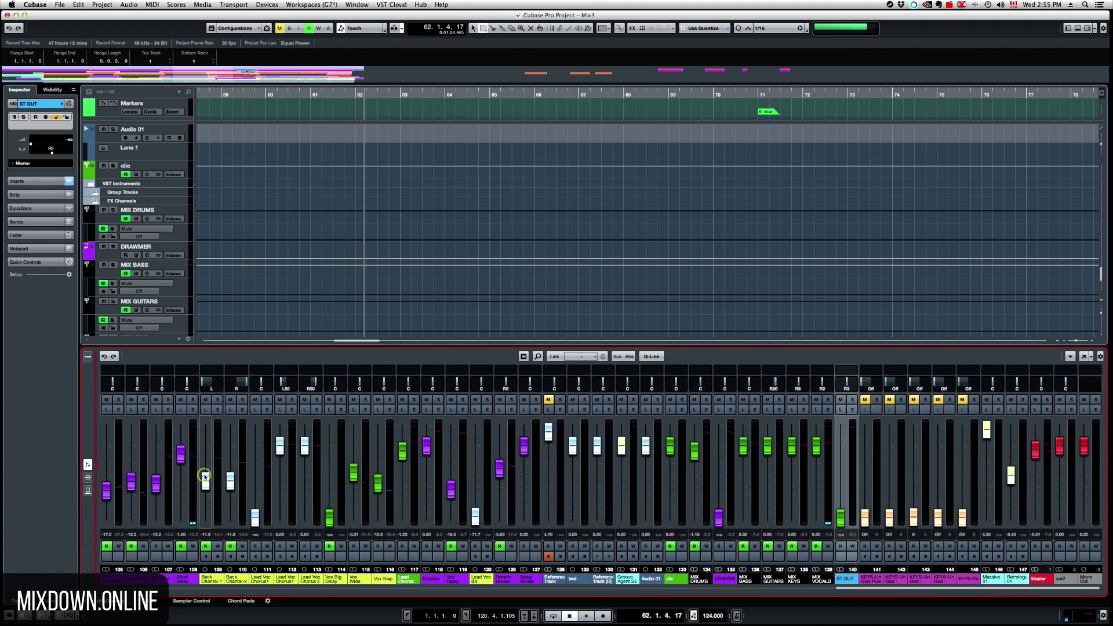
pyautogui.click(220, 453)
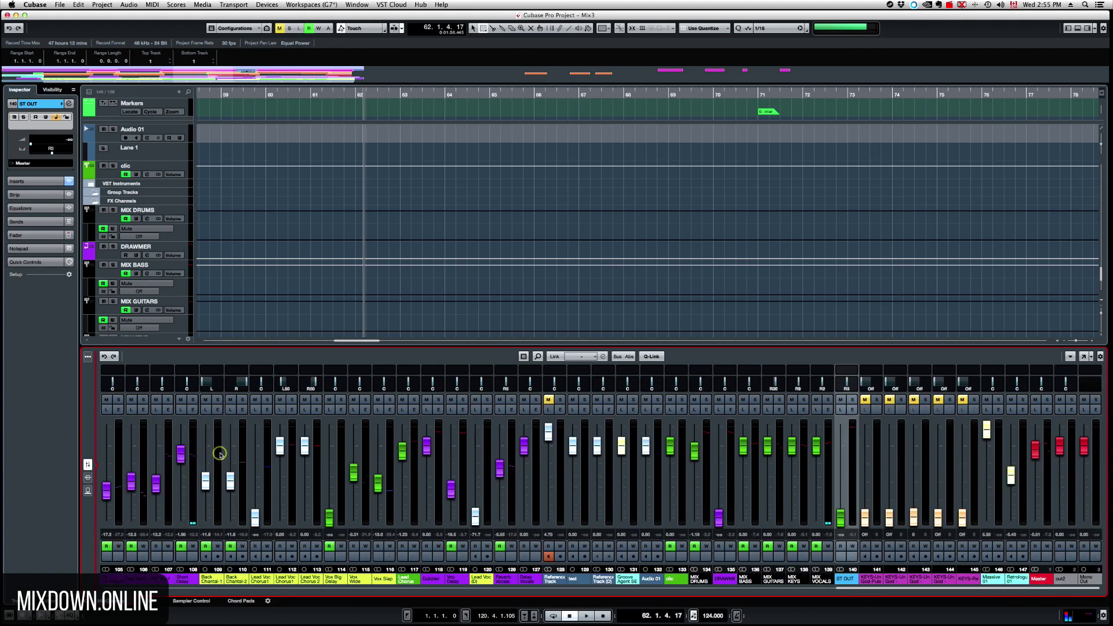
pyautogui.click(292, 484)
pyautogui.click(375, 473)
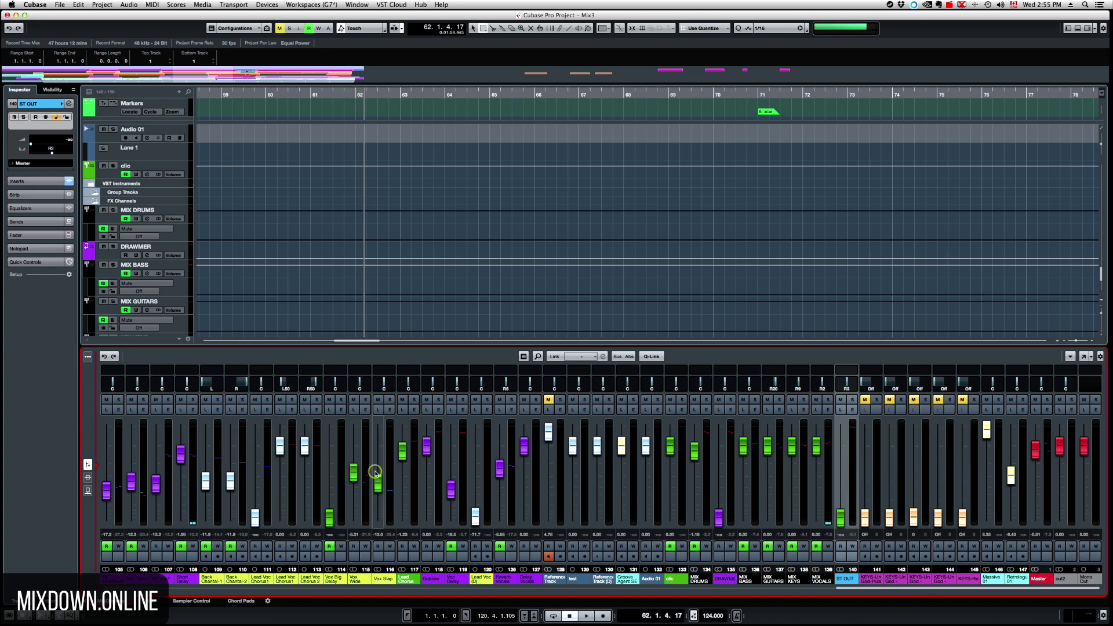
pyautogui.click(384, 475)
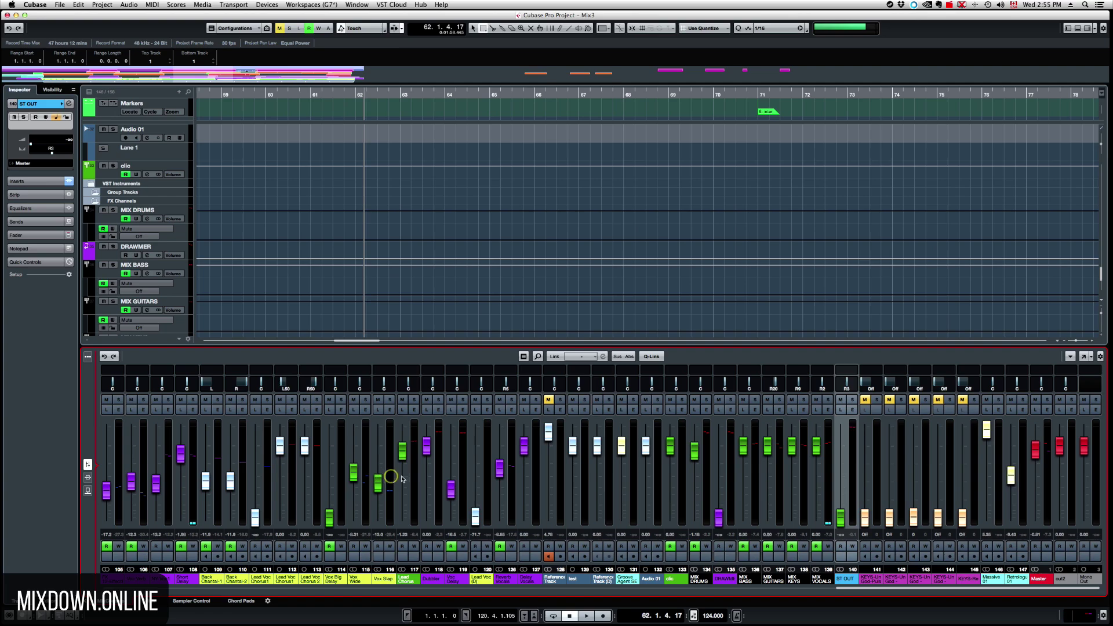
pyautogui.click(225, 341)
pyautogui.click(73, 90)
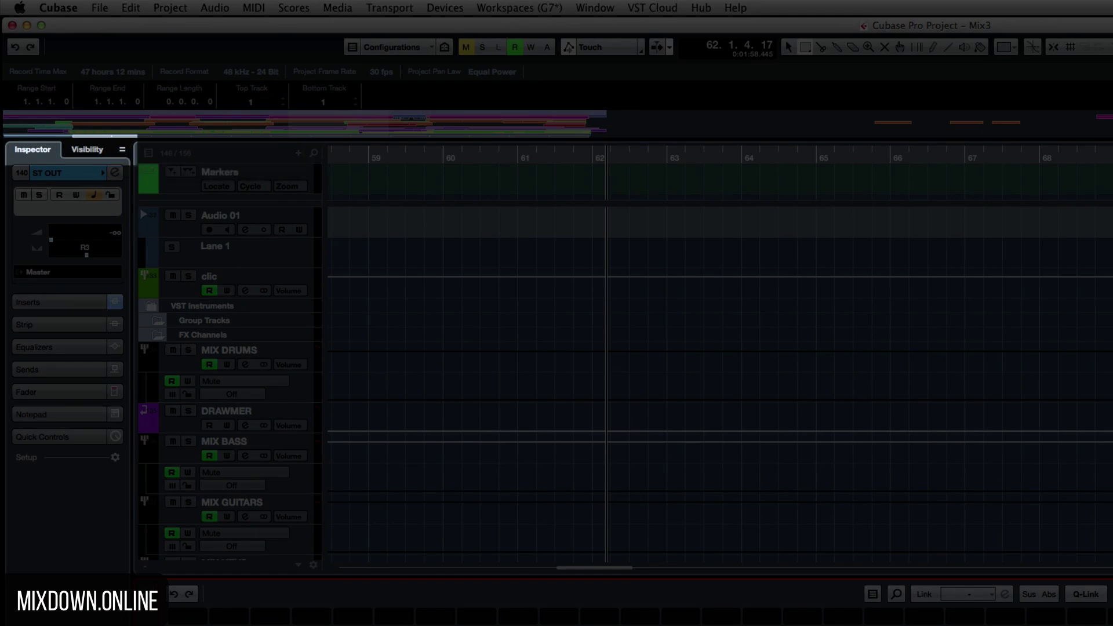
# Toggle the Inspector off and on, then sync project visibility with the first MixConsole
pyautogui.hotkey('alt', 'i')
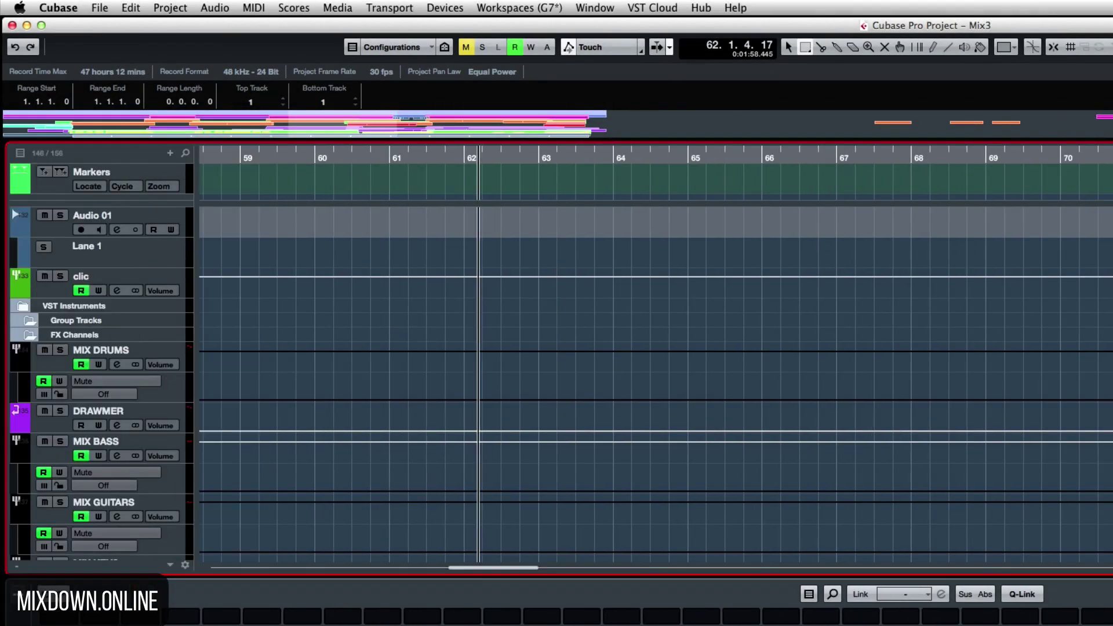
pyautogui.hotkey('alt', 'i')
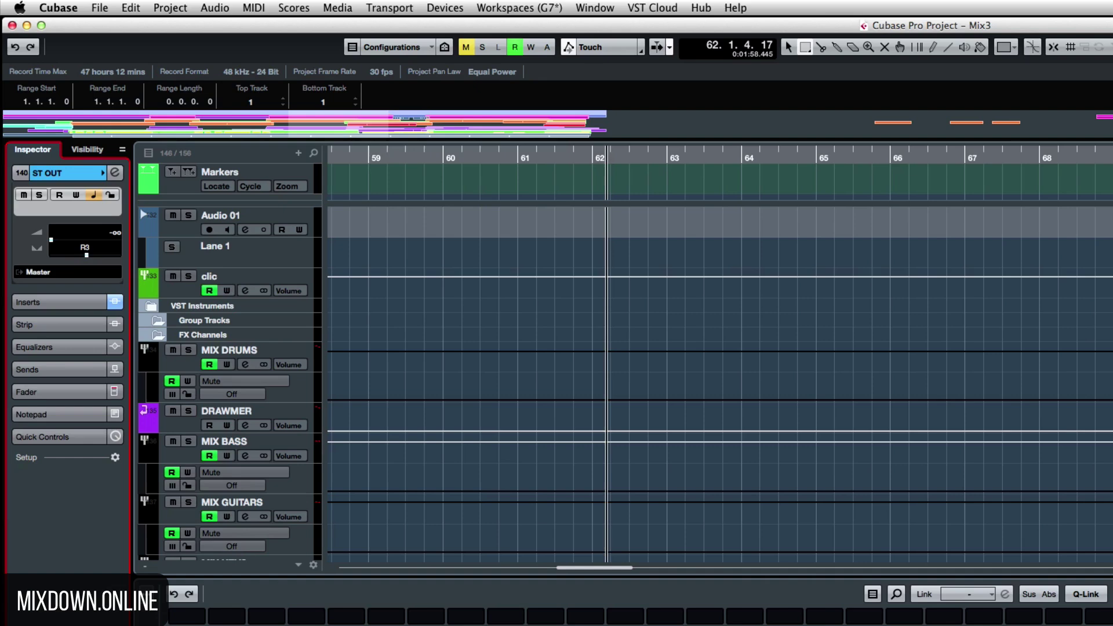
pyautogui.click(123, 151)
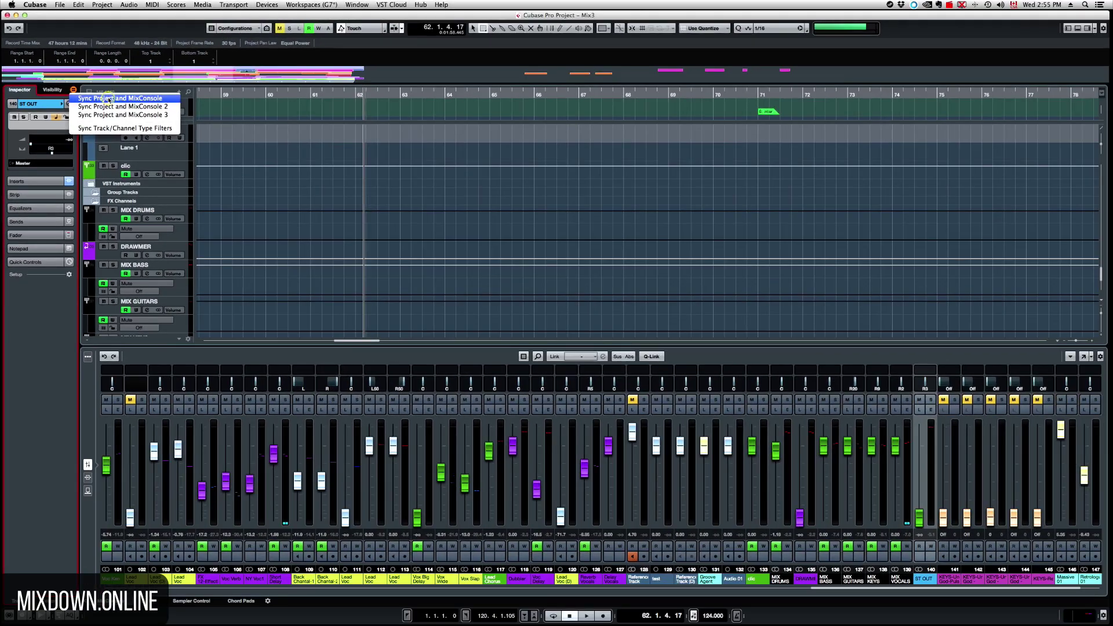
pyautogui.click(107, 99)
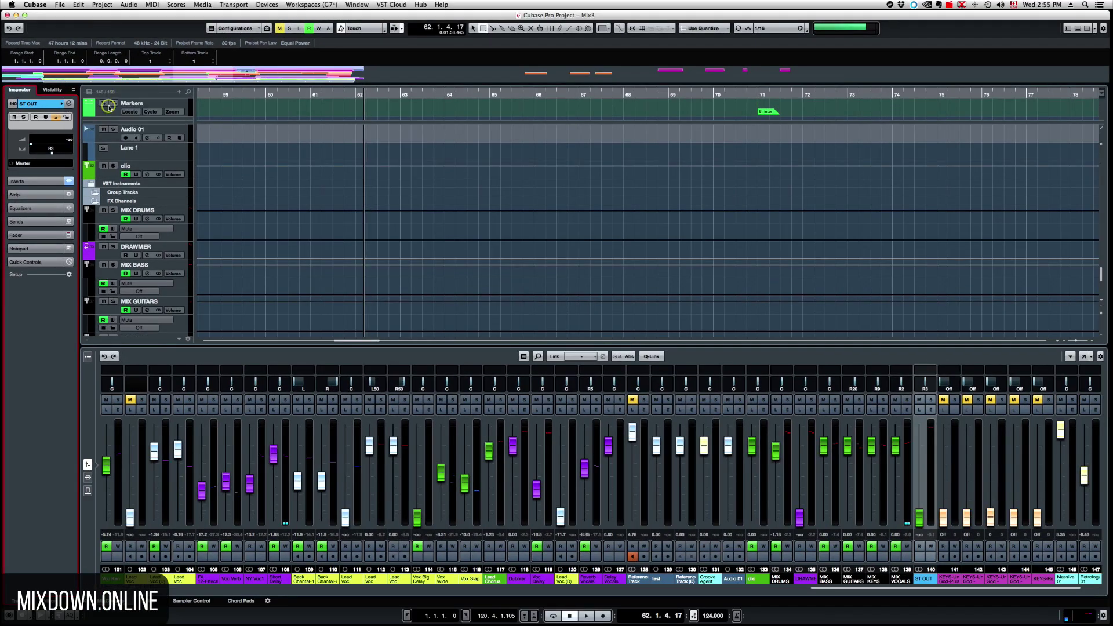
pyautogui.click(85, 95)
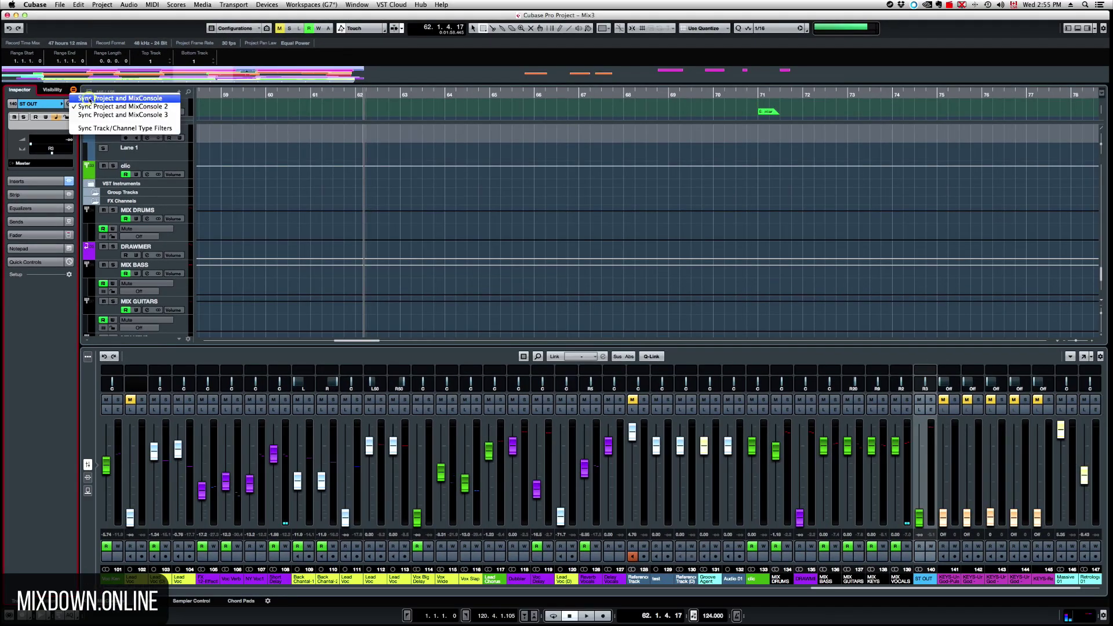
pyautogui.click(89, 99)
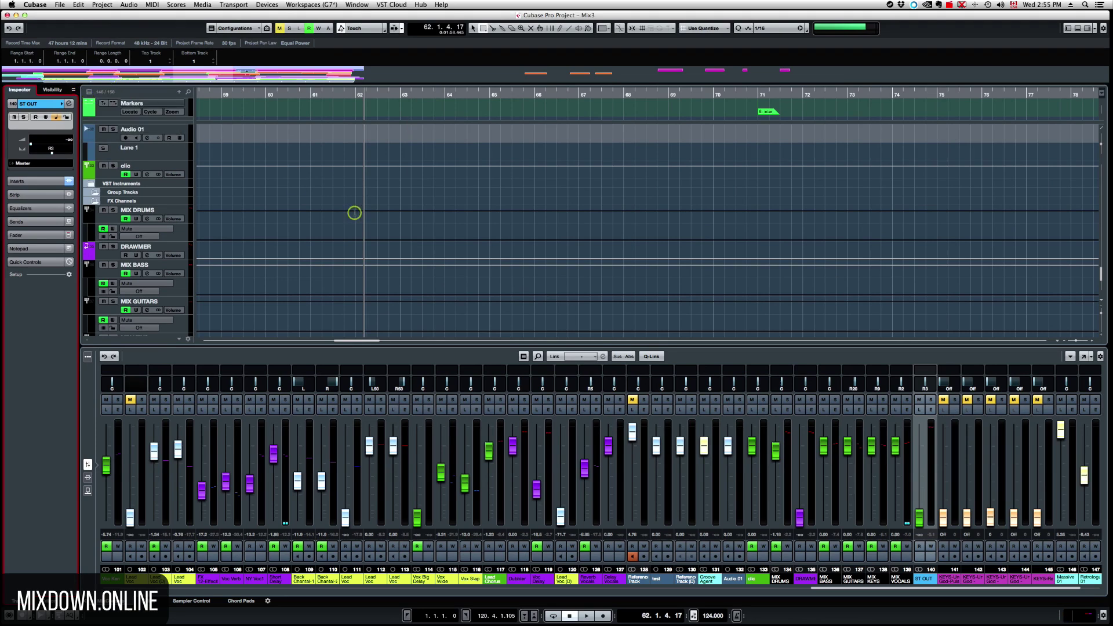
# Bring up the full MixConsole window for Mix3
pyautogui.press('F3')
pyautogui.press('F3')
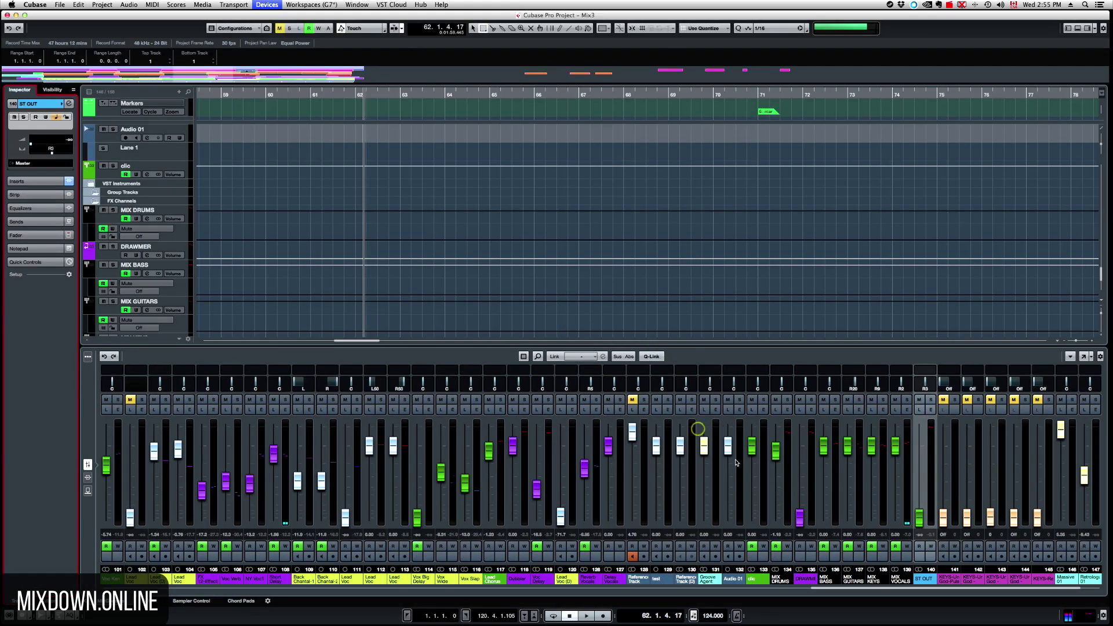
pyautogui.press('F3')
pyautogui.moveTo(817, 583); pyautogui.dragTo(635, 511)
# Pin ST OUT, MIX VOCALS, KEYS, GUITARS, BASS, DRUMS and Master to the right zone, then return to the project
pyautogui.click(38, 464)
pyautogui.scroll(-2, 38, 466)
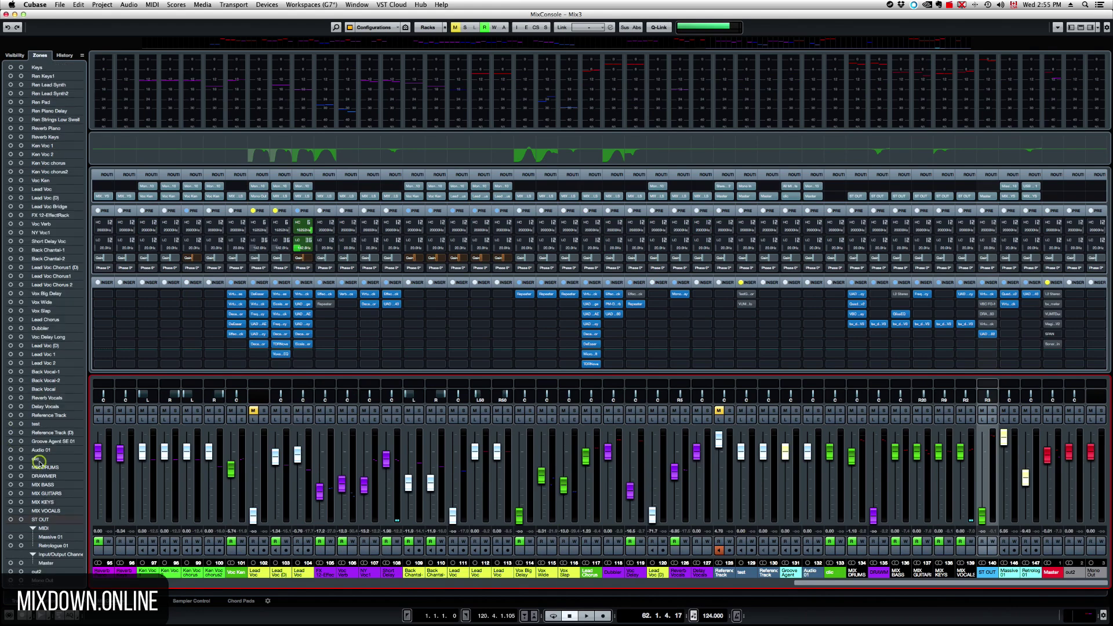
pyautogui.click(21, 520)
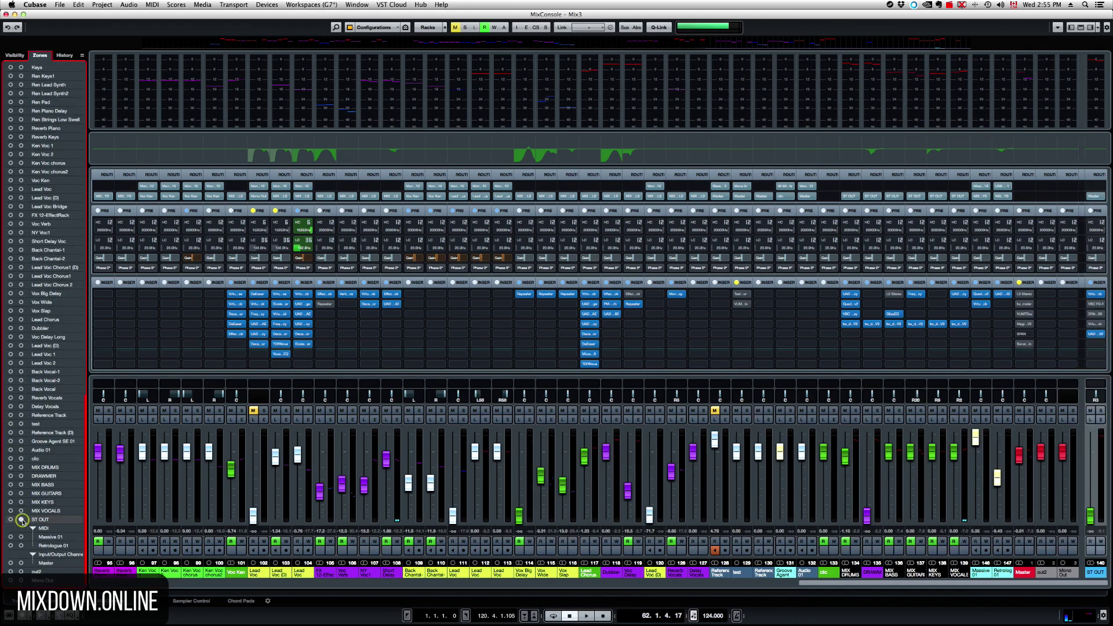
pyautogui.click(21, 511)
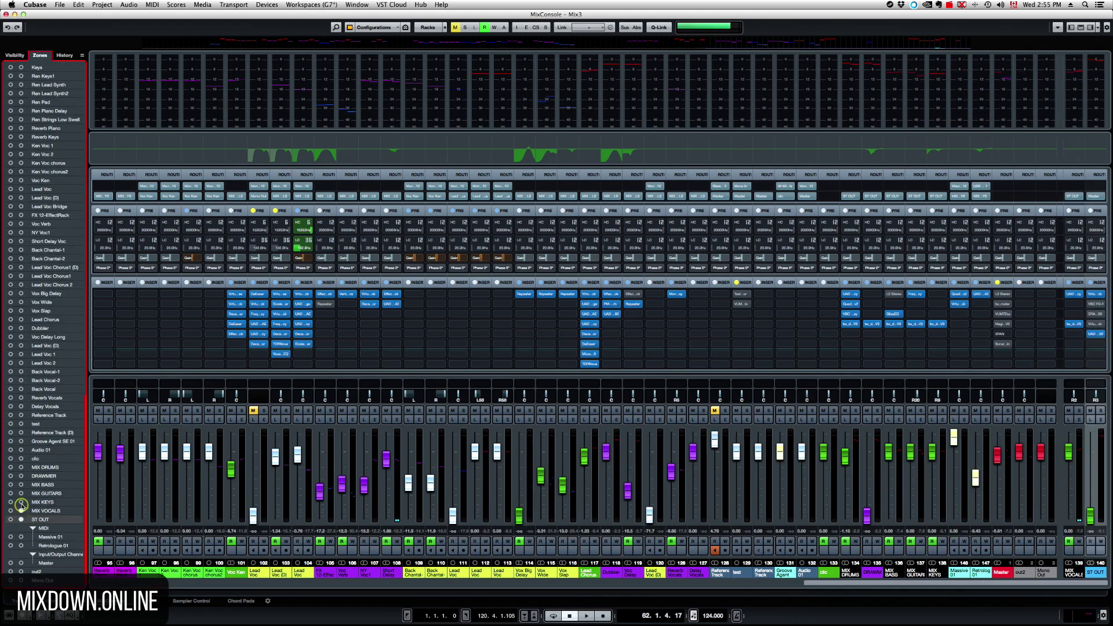
pyautogui.click(21, 502)
pyautogui.click(21, 494)
pyautogui.click(21, 485)
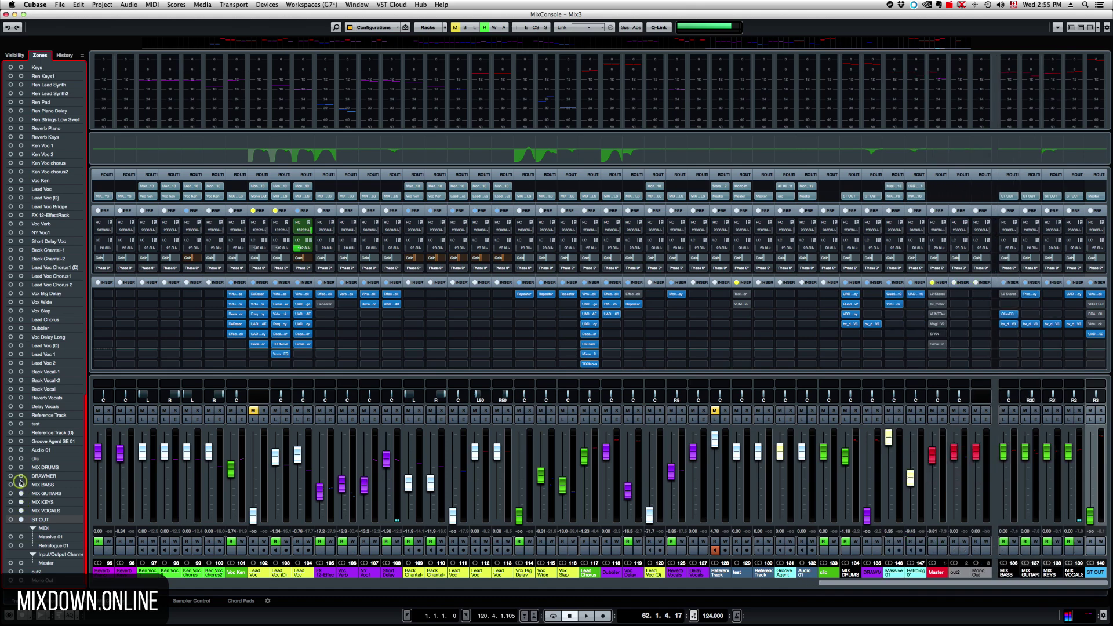
pyautogui.click(22, 467)
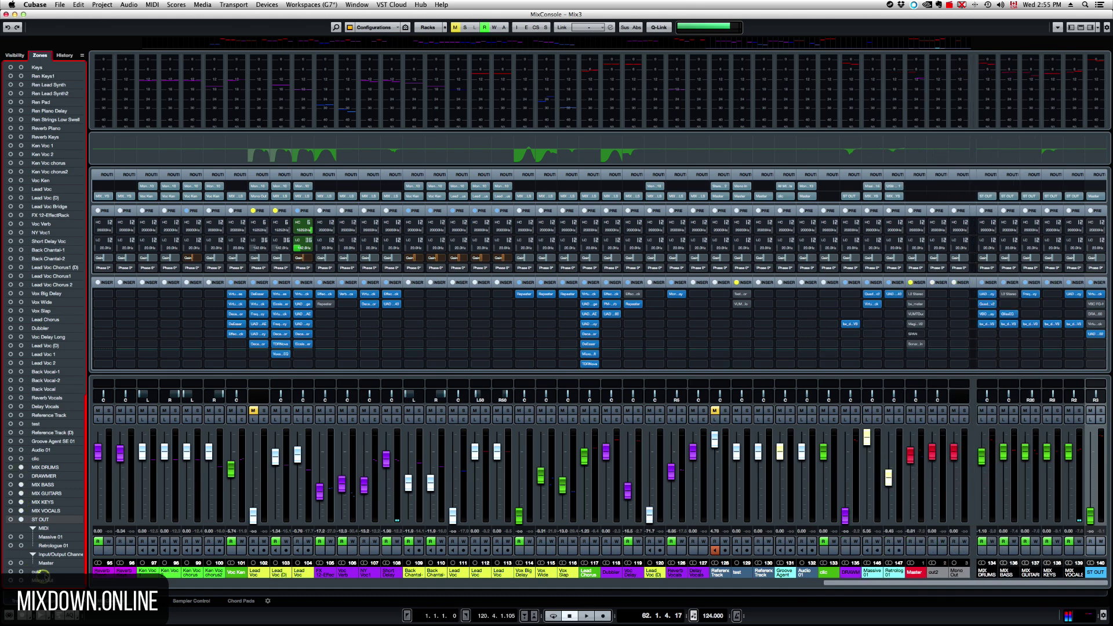
pyautogui.click(22, 563)
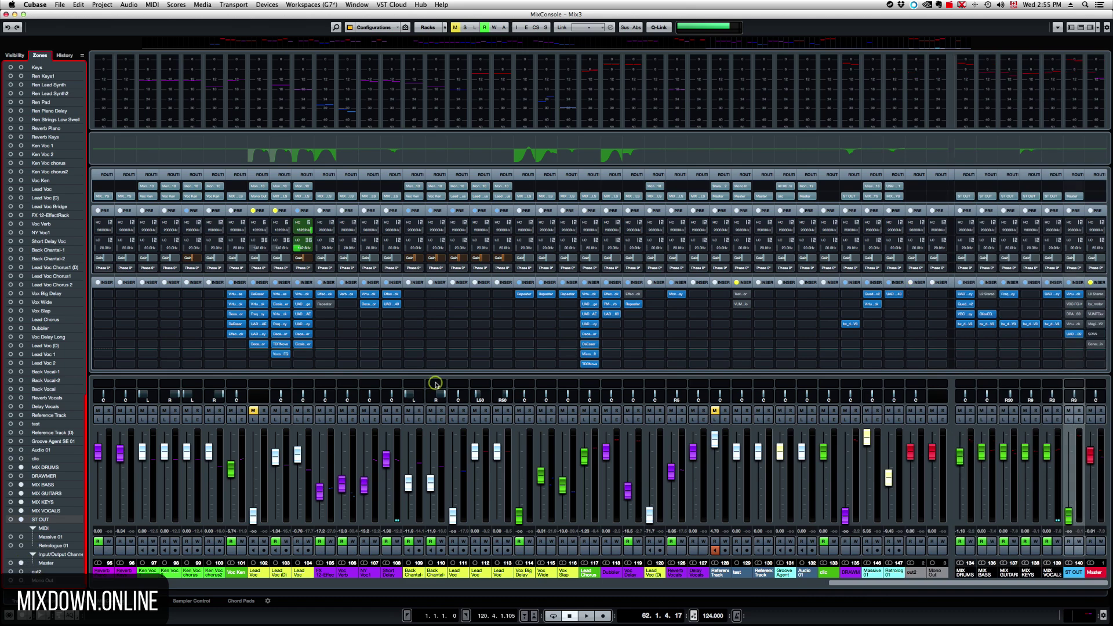
pyautogui.press('F3')
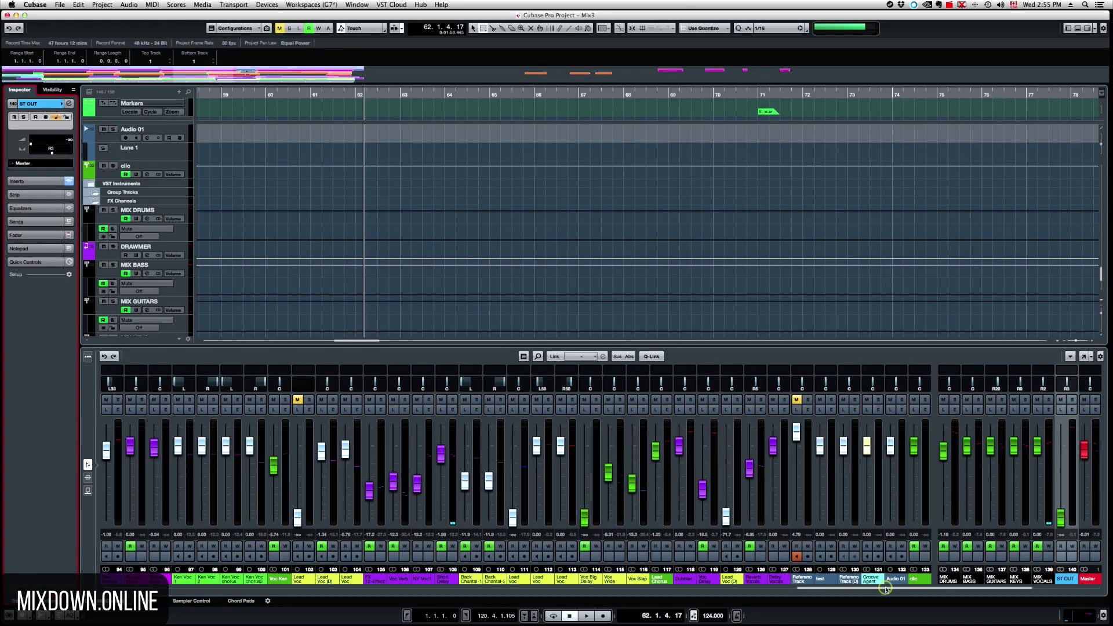
# Uncheck Sync Project and MixConsole 2, keeping MixConsole sync, then bring up the Devices menu
pyautogui.moveTo(885, 588); pyautogui.dragTo(1016, 596)
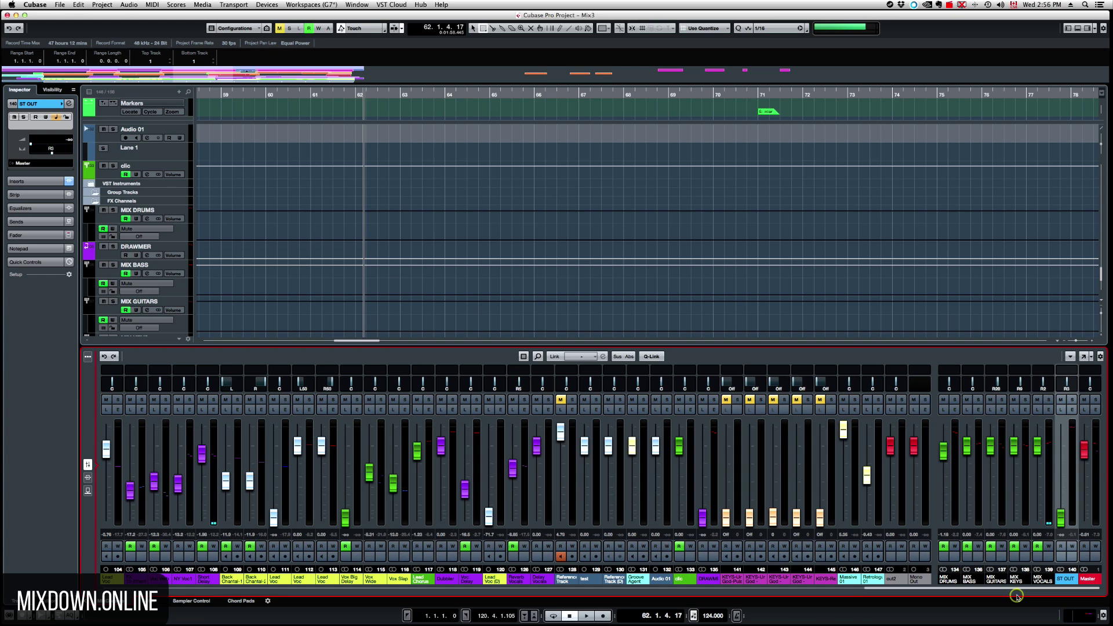
pyautogui.moveTo(1013, 589); pyautogui.dragTo(826, 598)
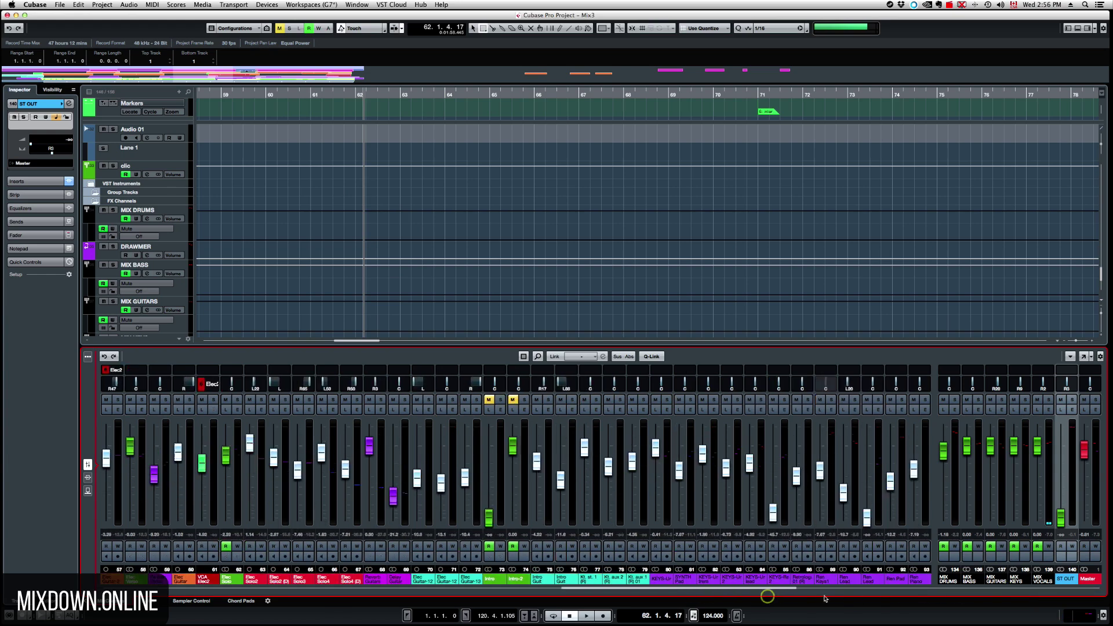
pyautogui.click(74, 90)
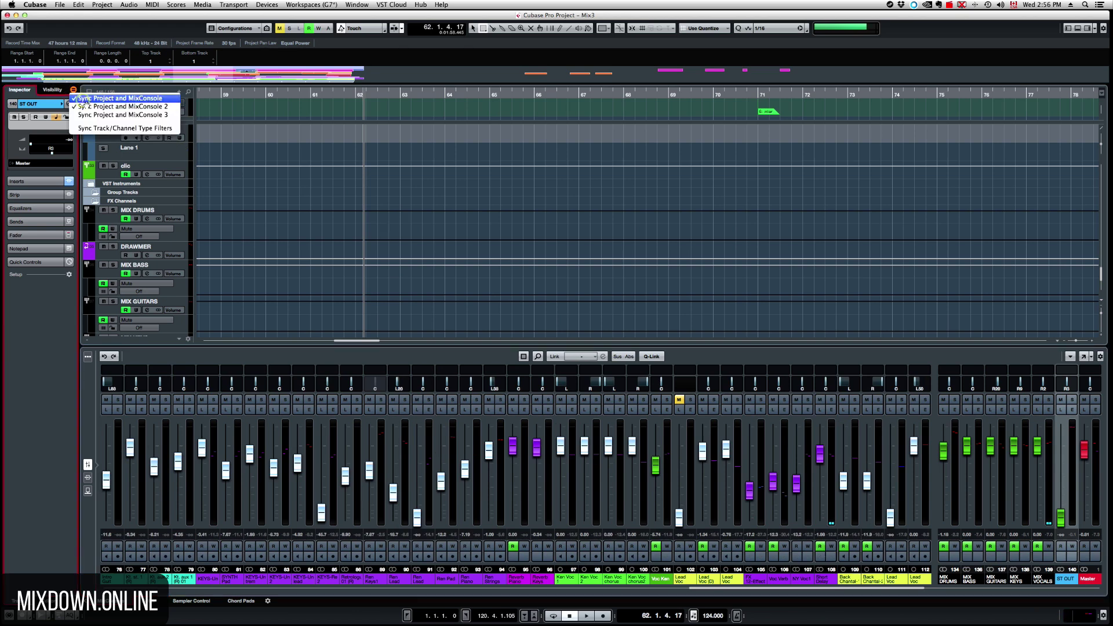
pyautogui.click(116, 107)
pyautogui.click(72, 90)
pyautogui.click(356, 6)
pyautogui.click(264, 6)
pyautogui.moveTo(296, 5)
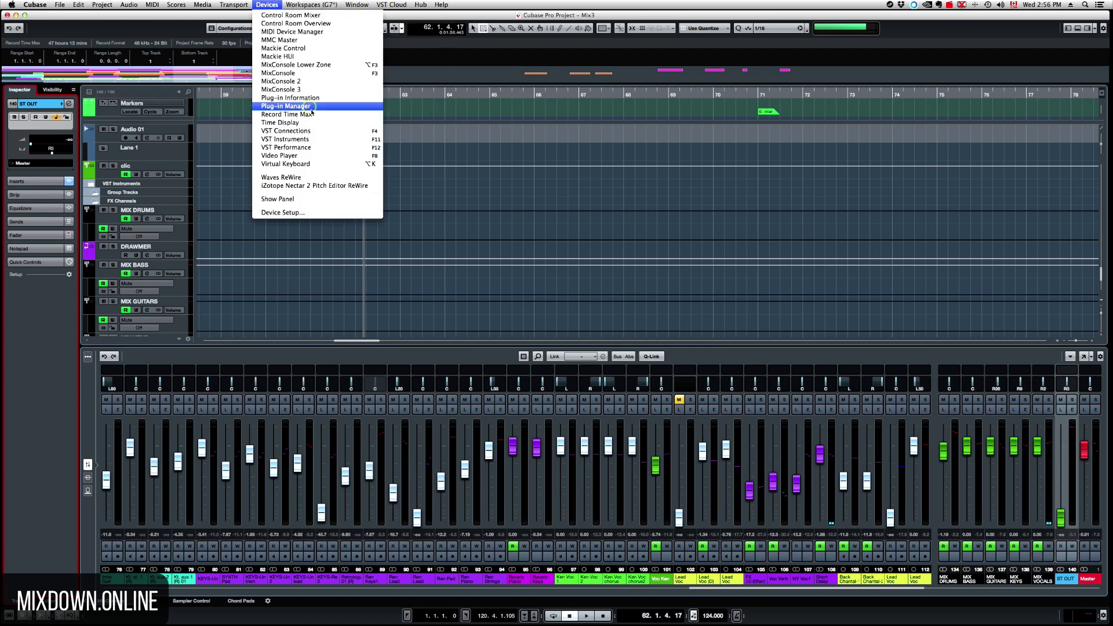
# Open MixConsole 2 from Devices, then bring the Mix3 project window back to the front
pyautogui.click(299, 82)
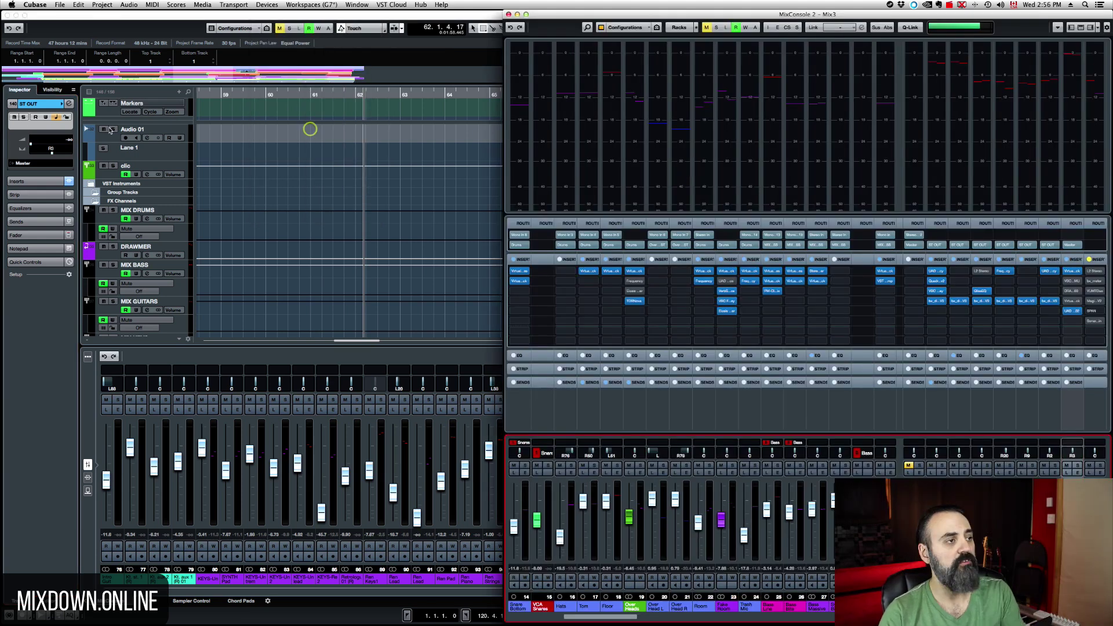
pyautogui.click(72, 89)
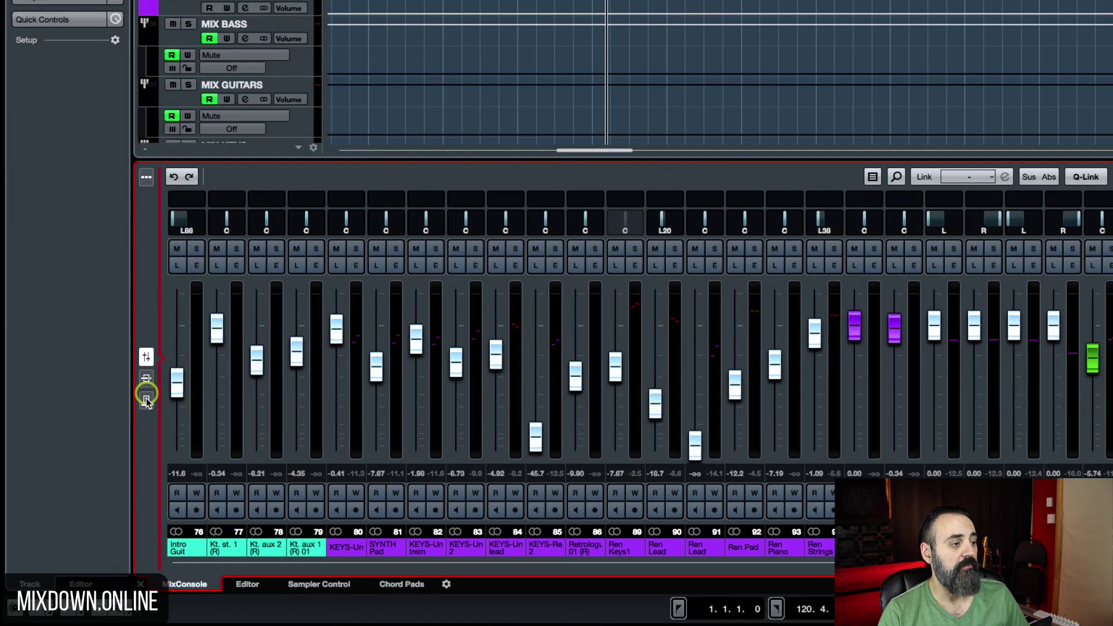
# Cycle the lower-zone mixer through its Inserts, Sends and Faders pages using the page icons
pyautogui.click(95, 477)
pyautogui.click(96, 477)
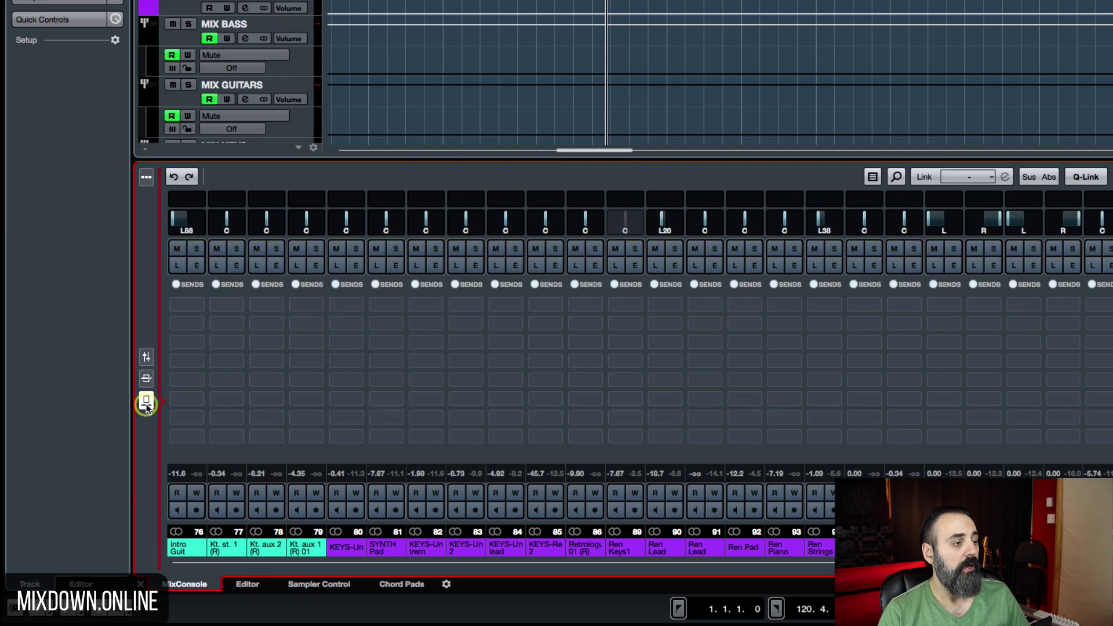
pyautogui.click(145, 356)
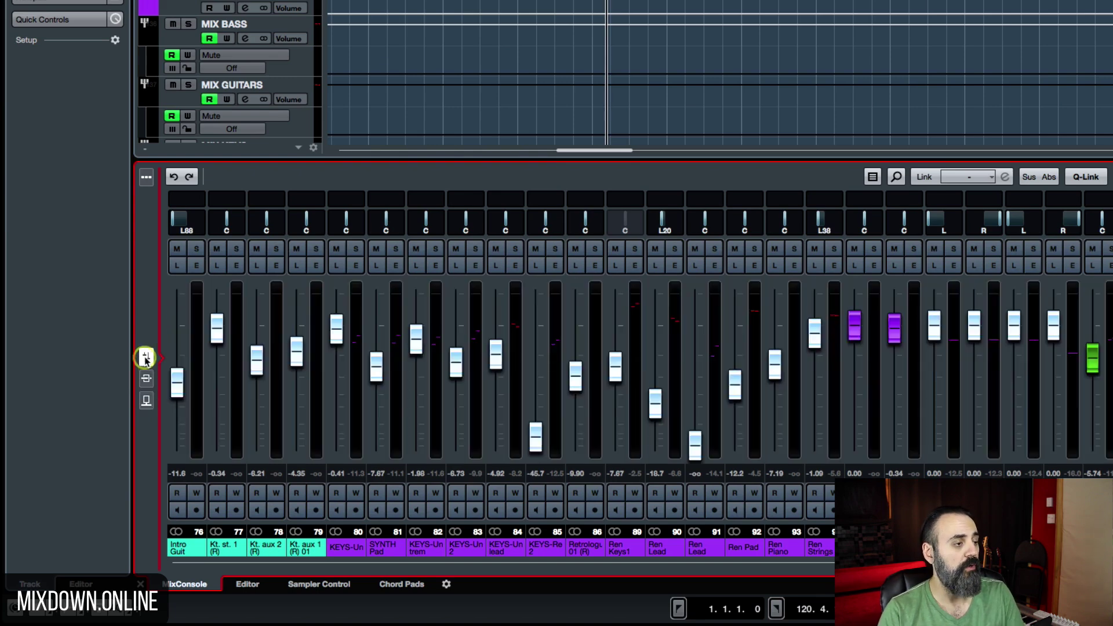
pyautogui.click(146, 378)
pyautogui.click(146, 400)
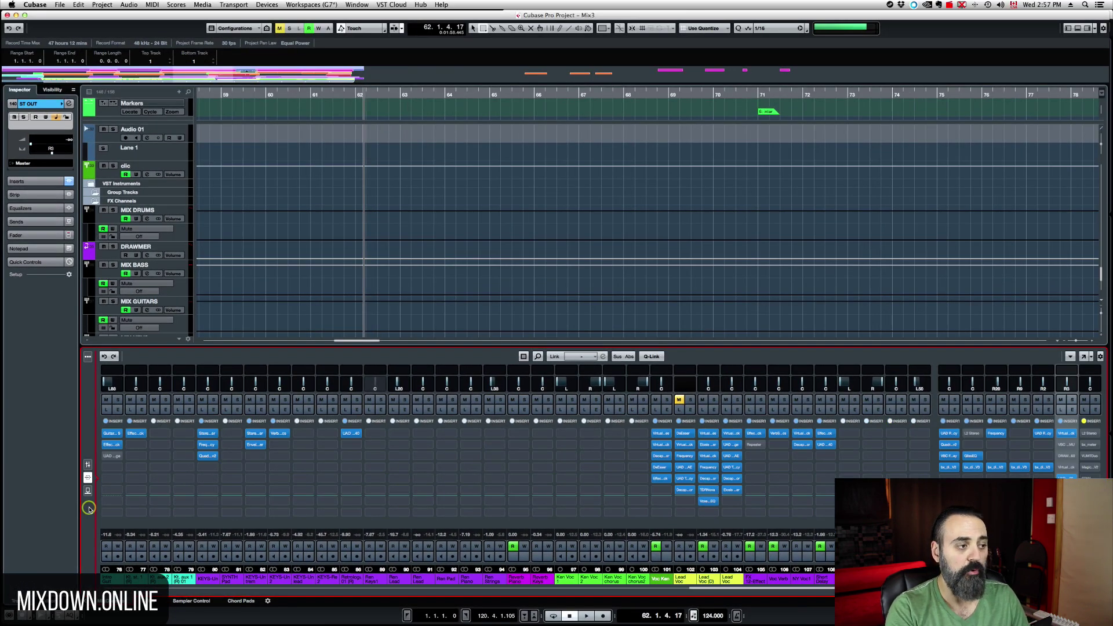
# Step the mixer back to Faders and forward to Inserts with Cmd+Option+Up/Down
pyautogui.scroll(1, 89, 508)
pyautogui.scroll(-2, 89, 508)
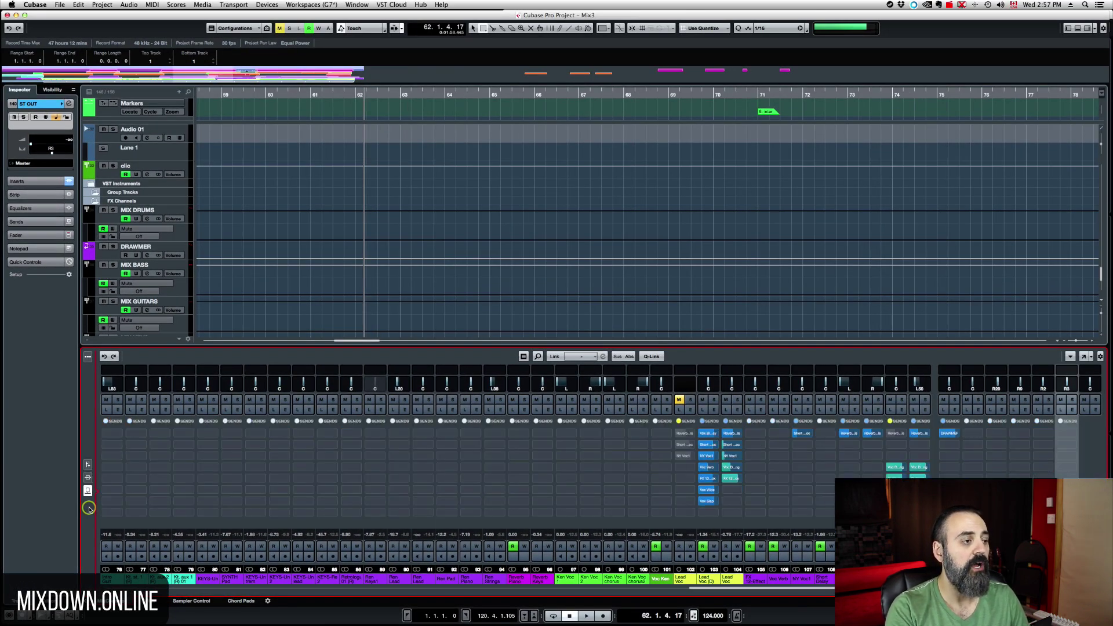
pyautogui.scroll(2, 88, 508)
pyautogui.scroll(-2, 88, 509)
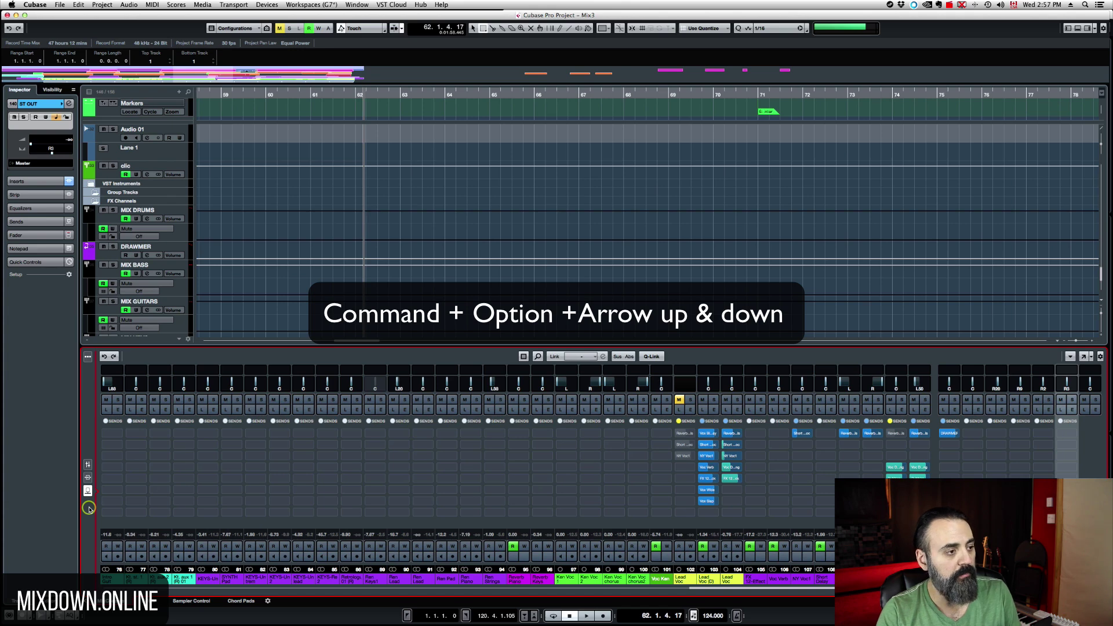
pyautogui.press('super+alt+Up')
pyautogui.press('super+alt+Up')
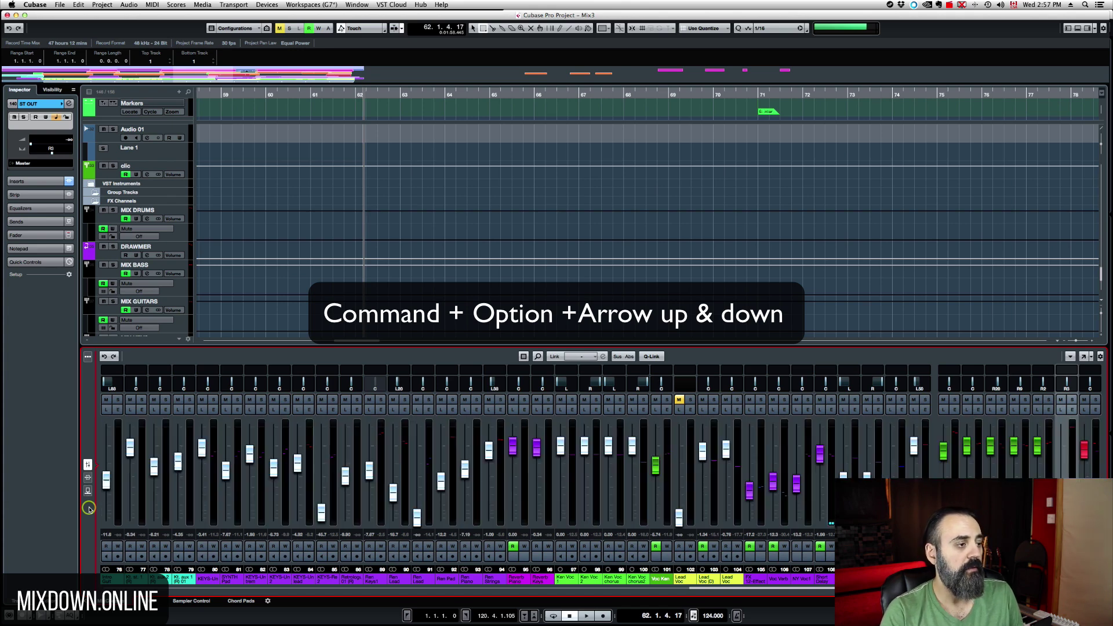
pyautogui.press('super+alt+Down')
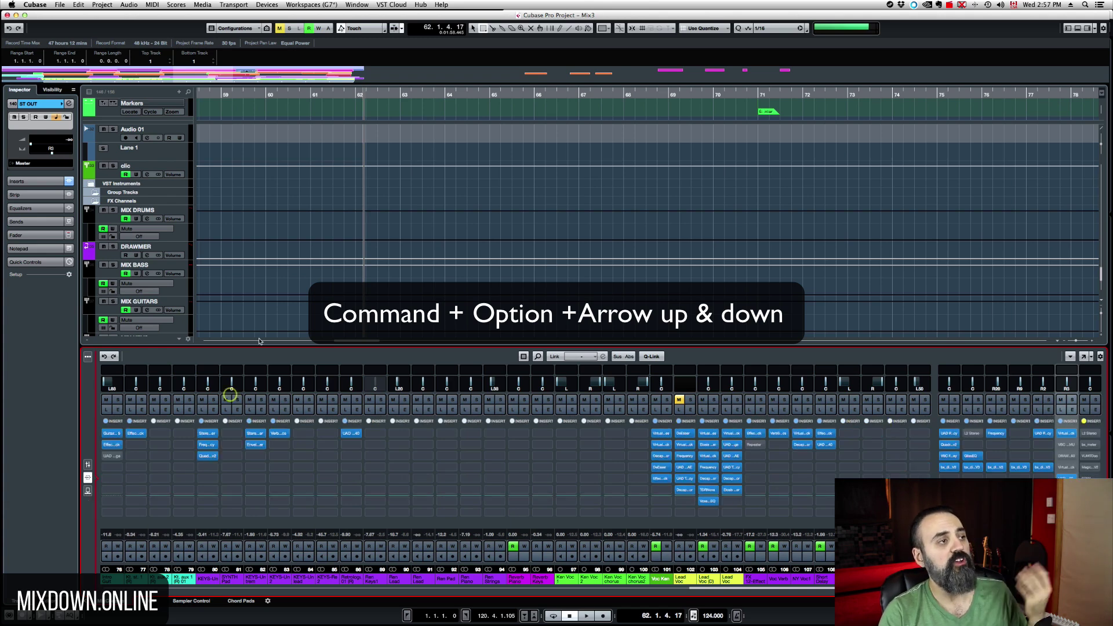
pyautogui.click(78, 4)
pyautogui.moveTo(59, 5)
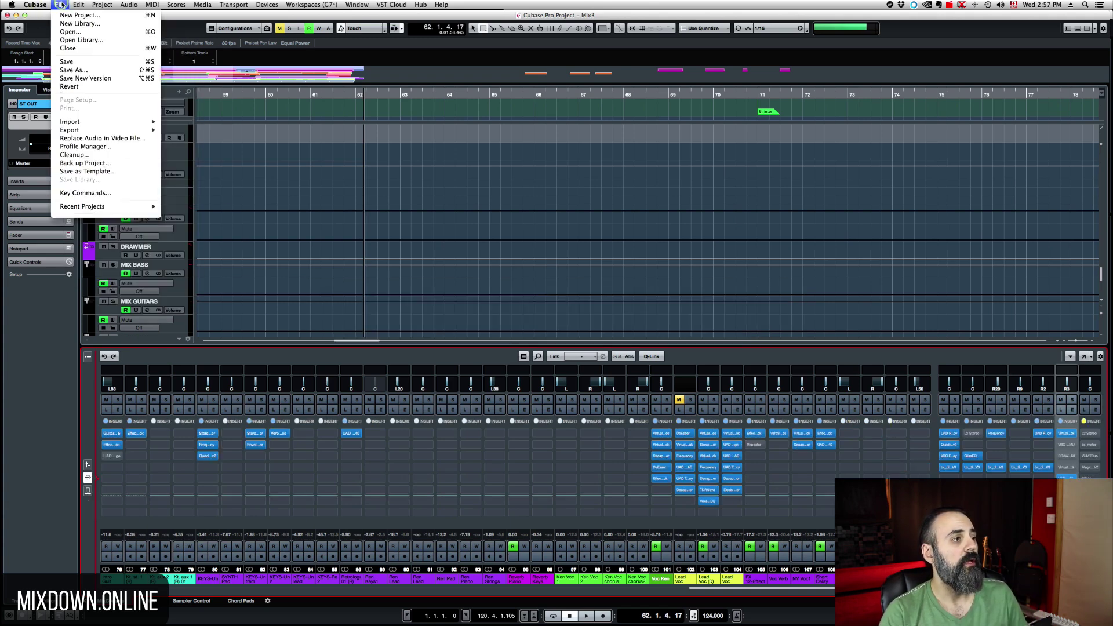
pyautogui.click(85, 193)
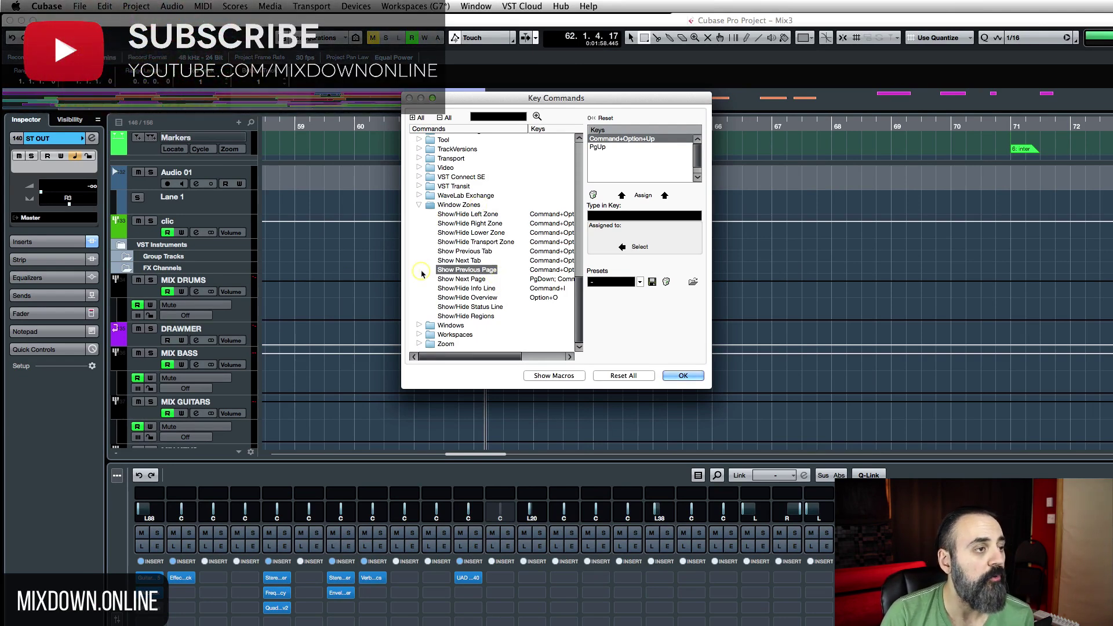
pyautogui.click(462, 279)
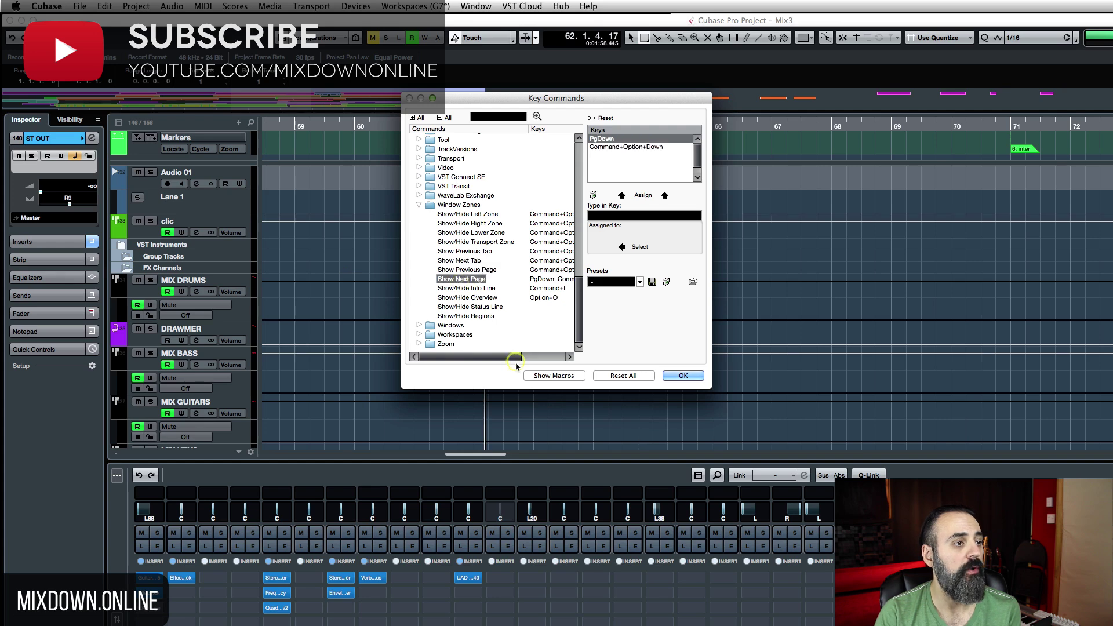
pyautogui.moveTo(503, 358); pyautogui.dragTo(540, 358)
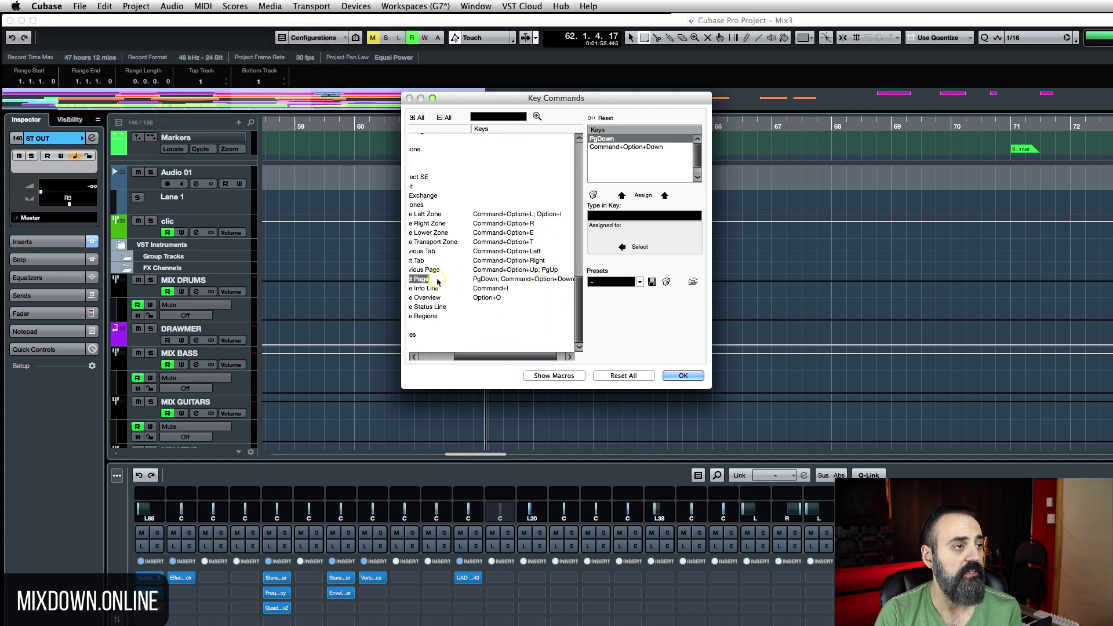
pyautogui.moveTo(528, 356)
pyautogui.mouseDown()
pyautogui.moveTo(496, 357)
pyautogui.moveTo(539, 355)
pyautogui.mouseUp()
pyautogui.click(460, 270)
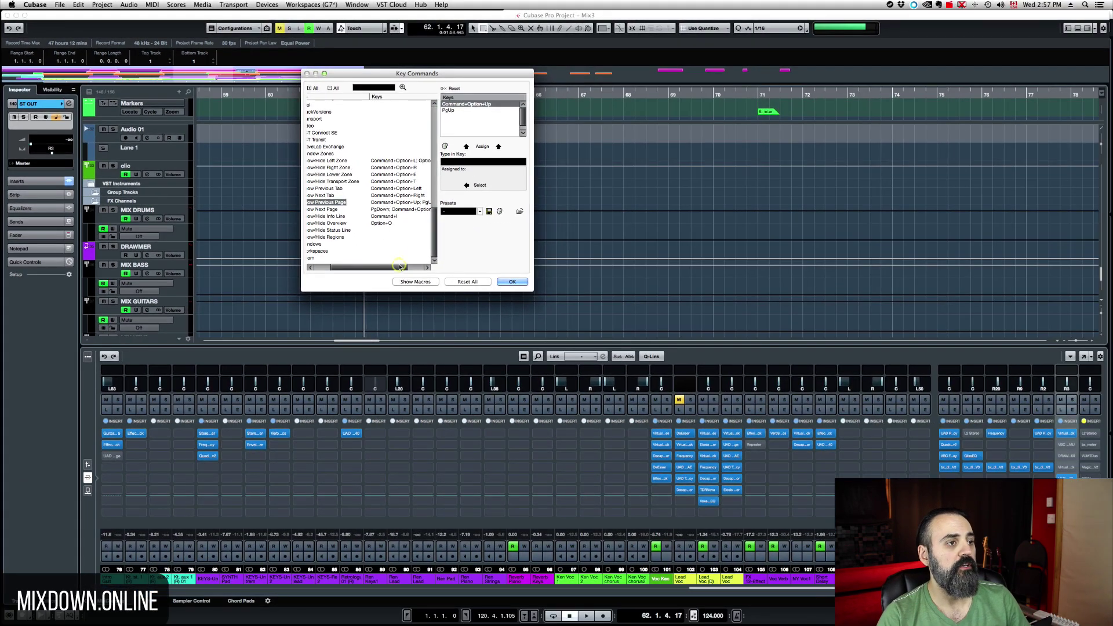
pyautogui.moveTo(373, 267); pyautogui.dragTo(357, 269)
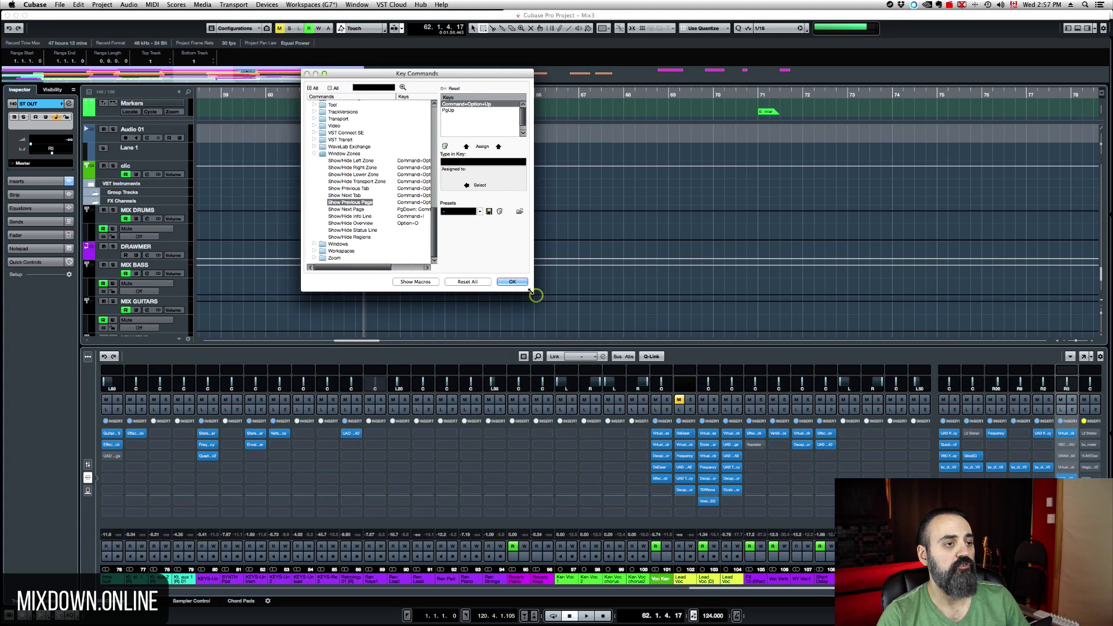
pyautogui.click(512, 282)
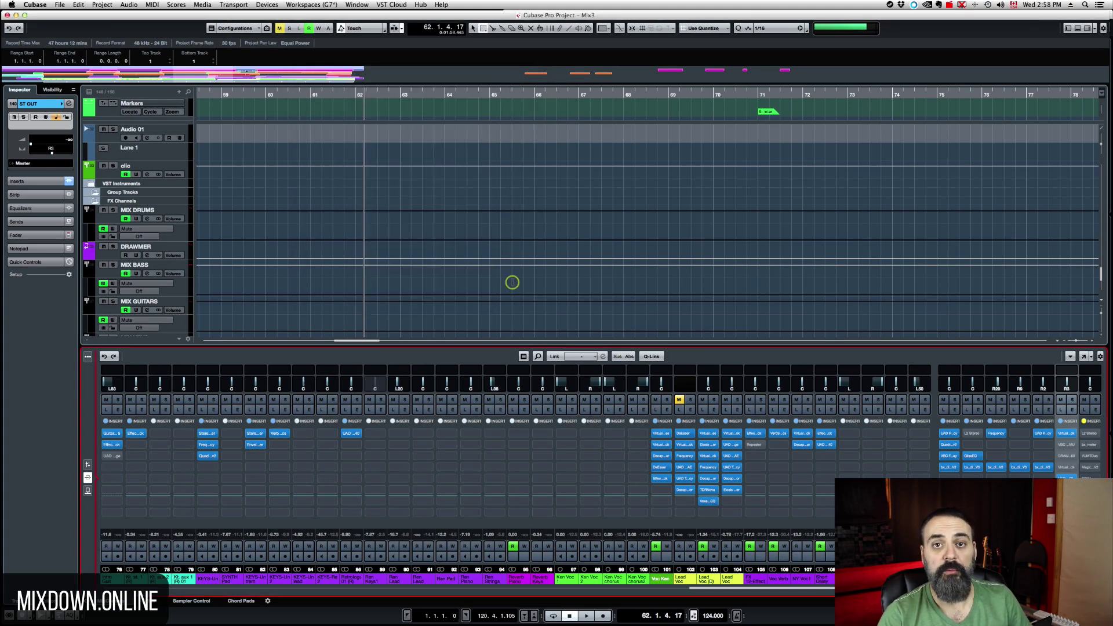